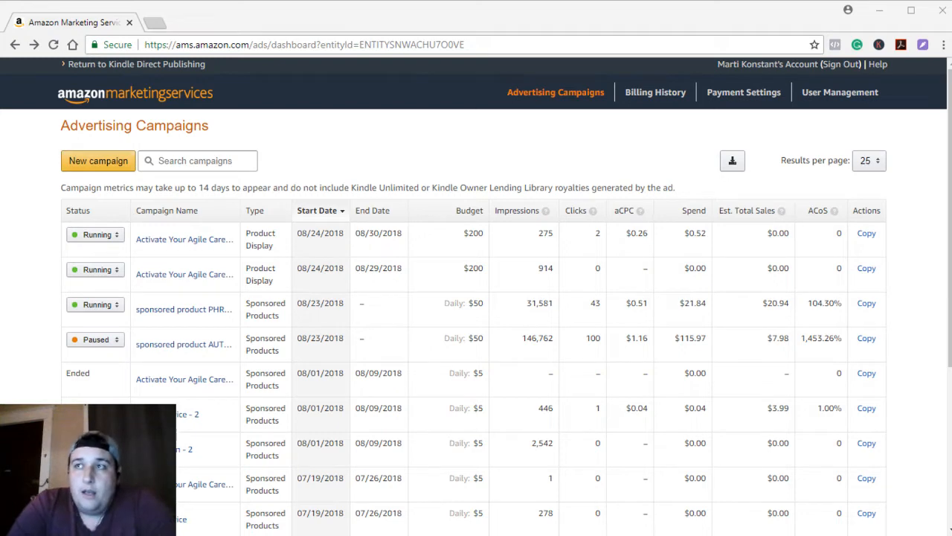
Start a new advertising campaign and sign in again with the account password
click(83, 162)
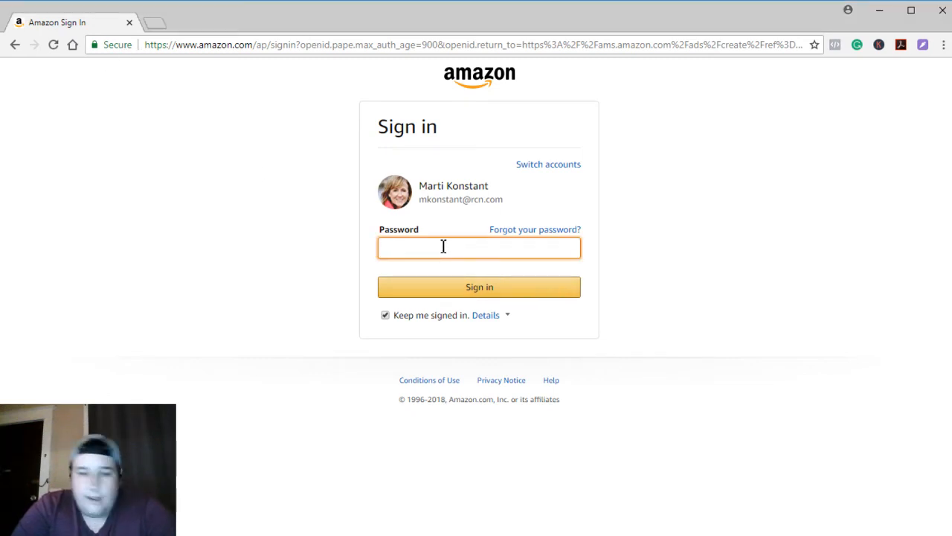
key(ctrl+v)
click(458, 290)
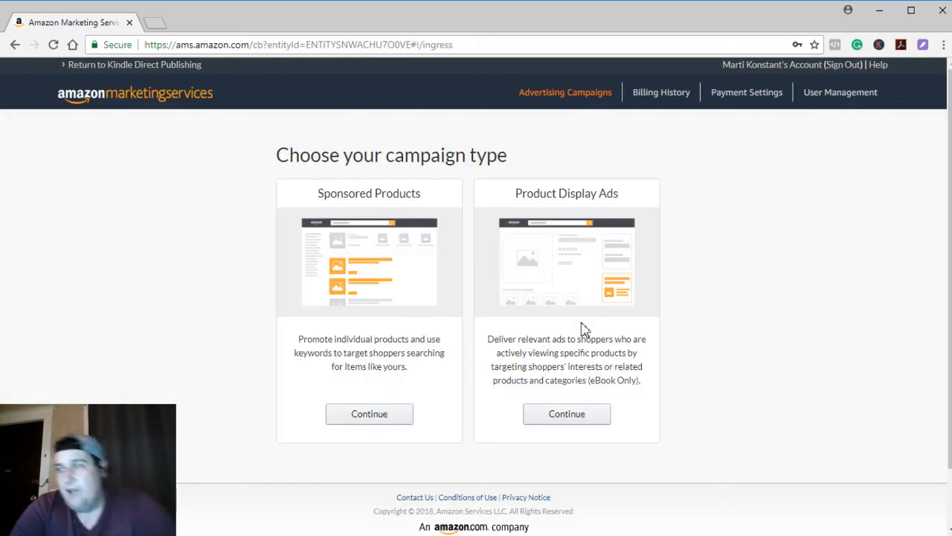
Choose Product Display Ads as the campaign type and select the Kindle book Activate Your Agile Career to advertise
click(571, 426)
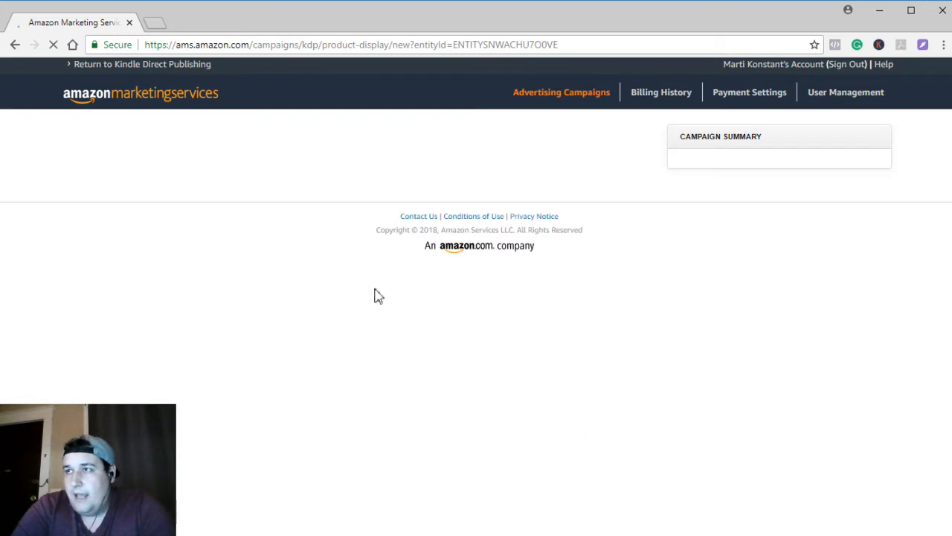
click(15, 45)
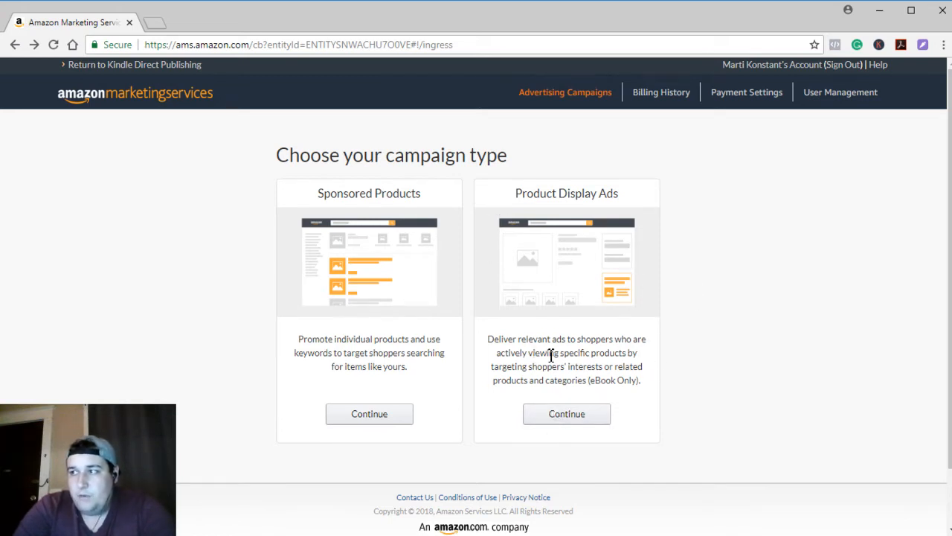
click(562, 413)
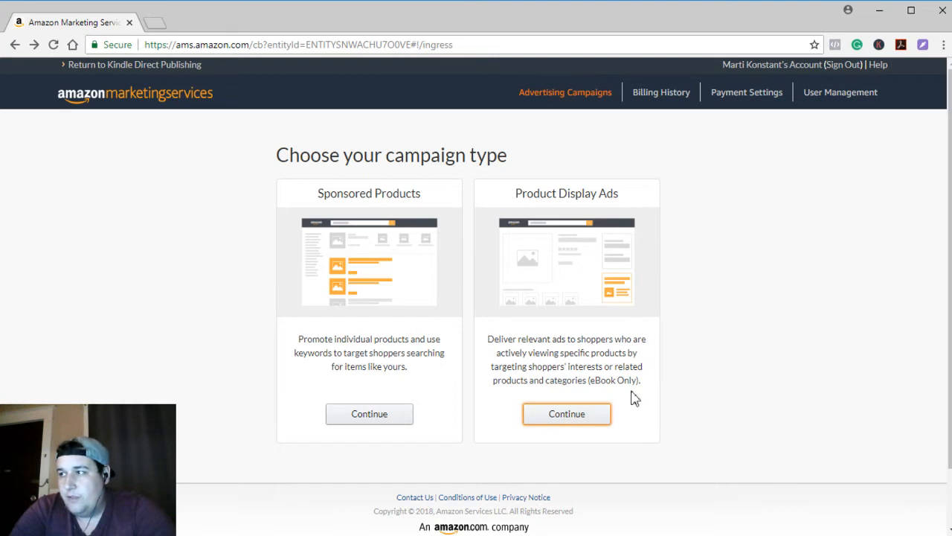
click(569, 417)
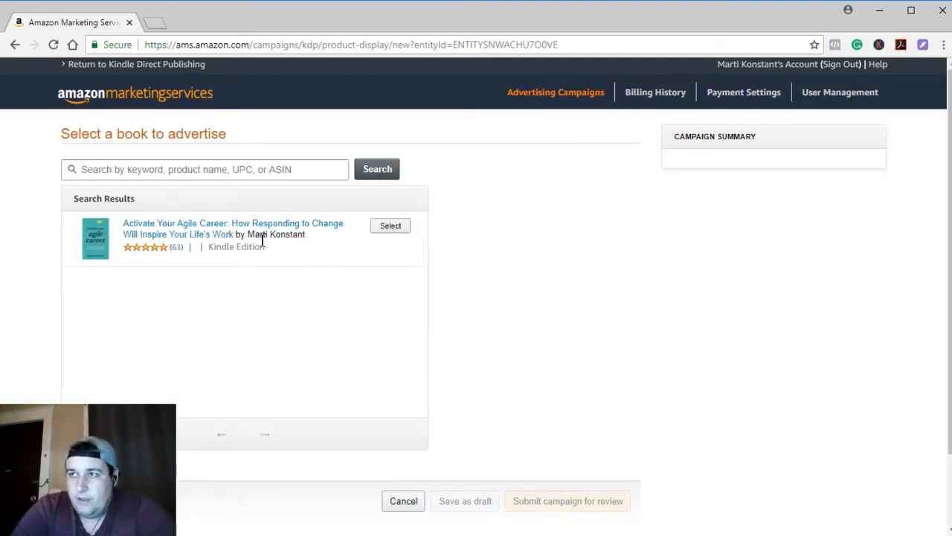
click(396, 229)
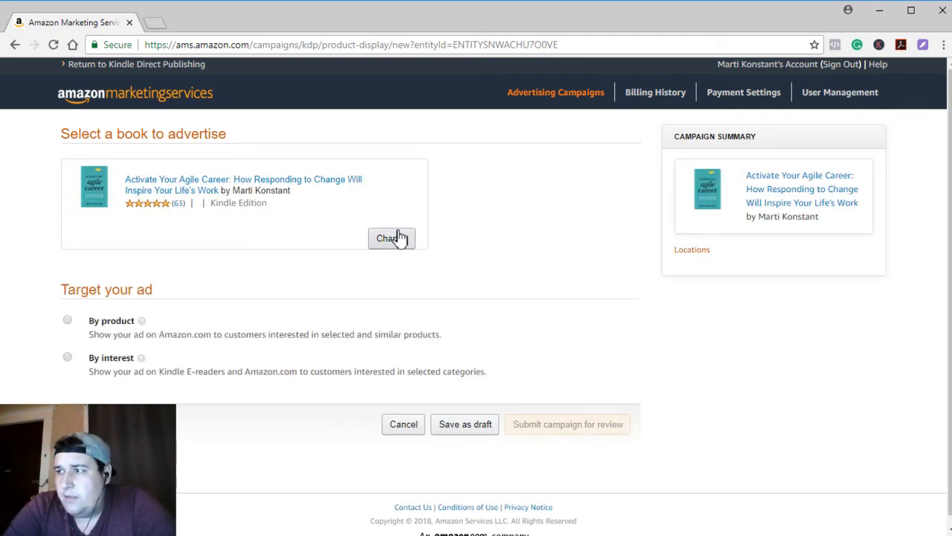
Target the ad by product and set the product targeting type to Target Specific Products
click(67, 320)
scroll(112, 335, down, 2)
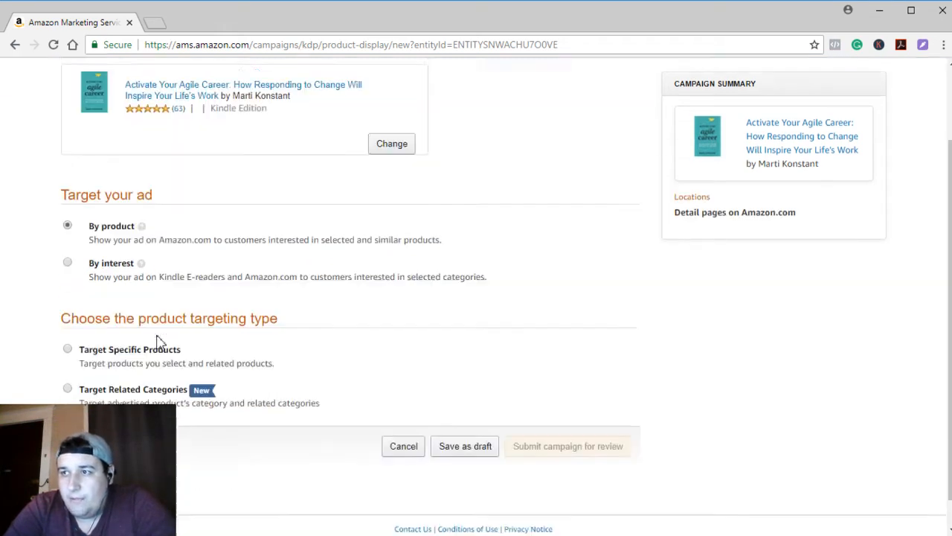
click(66, 334)
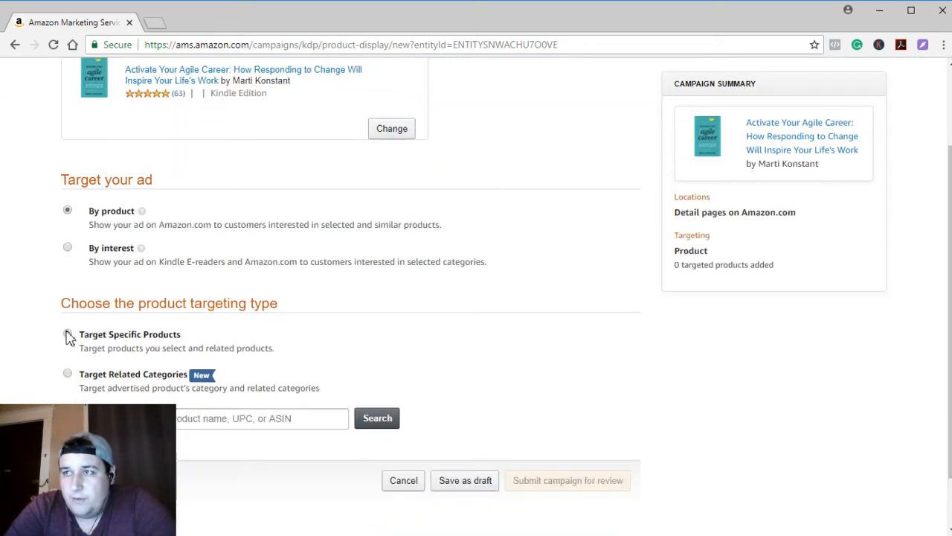
Search the products to target for "tim ferris"
click(247, 416)
scroll(247, 417, down, 1)
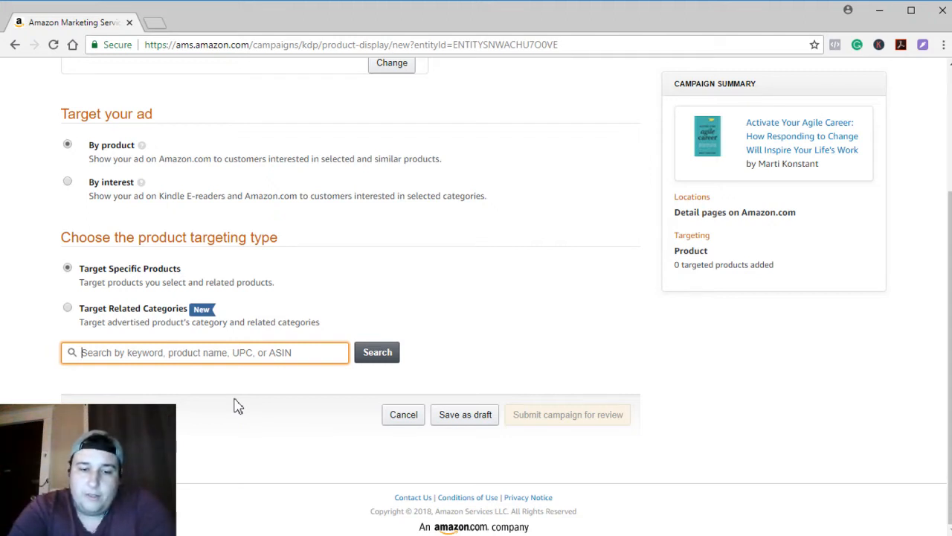
text(tim fe)
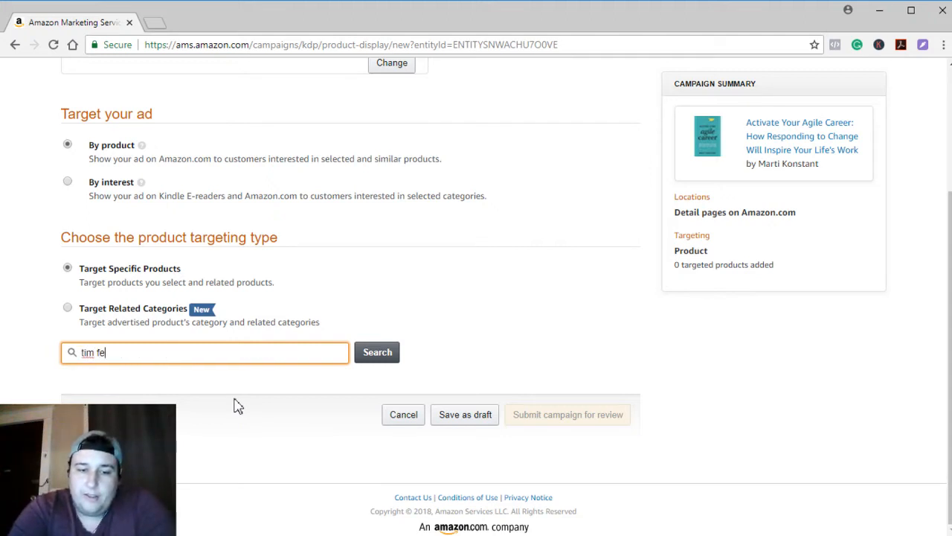
text(rris)
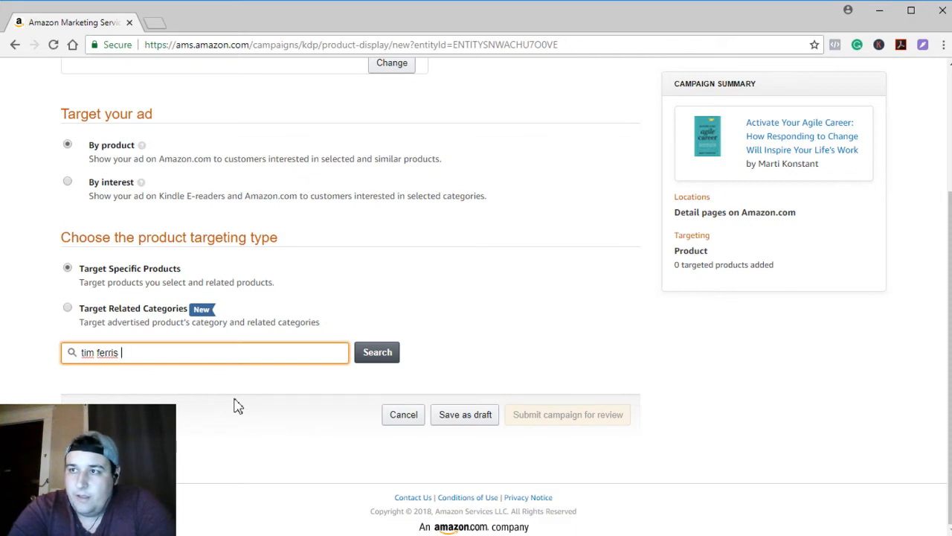
key(Return)
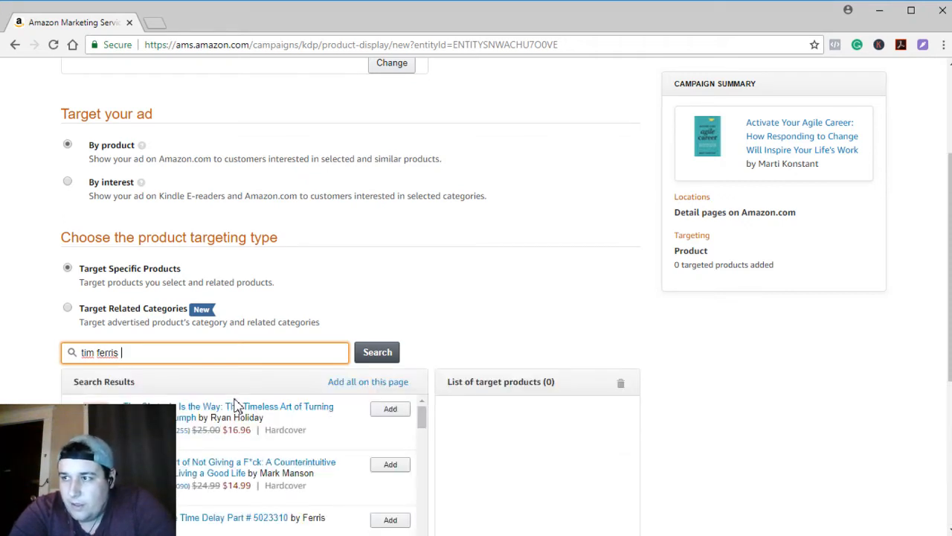
scroll(428, 331, down, 2)
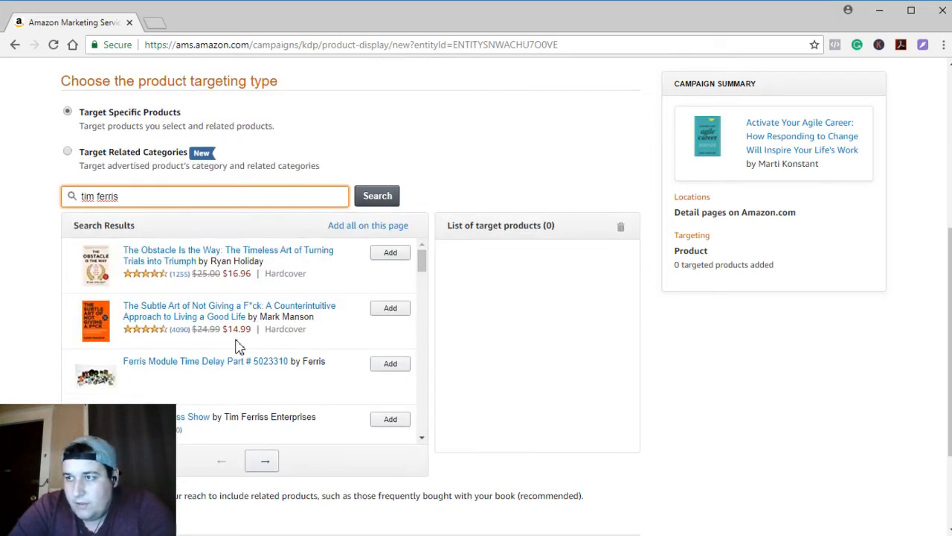
Correct the product search to "tim ferriss" and look through the results for suitable books to target
click(191, 186)
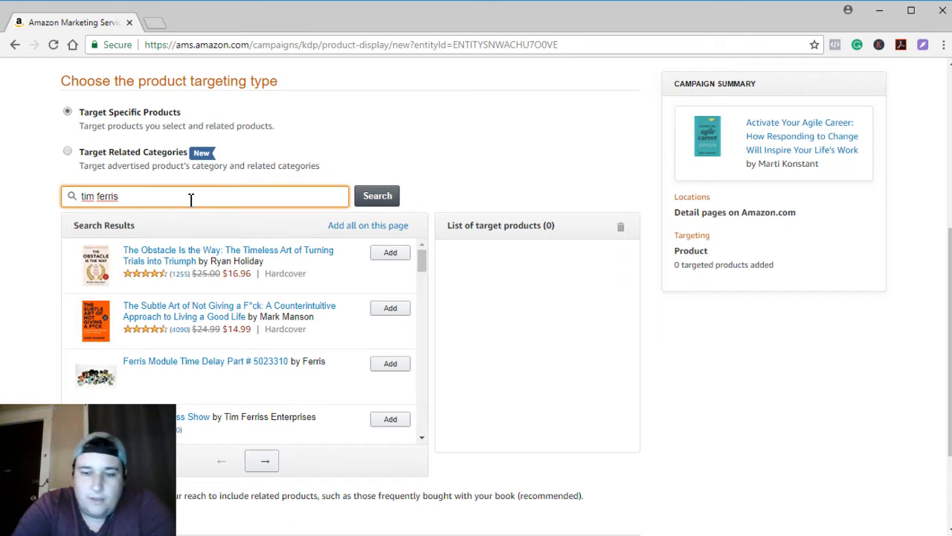
text(s)
key(Return)
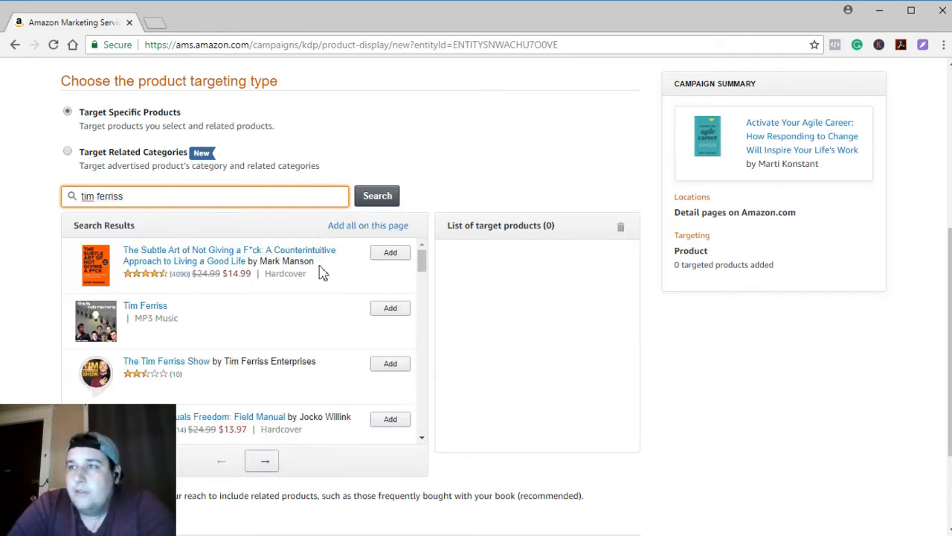
scroll(301, 301, down, 1)
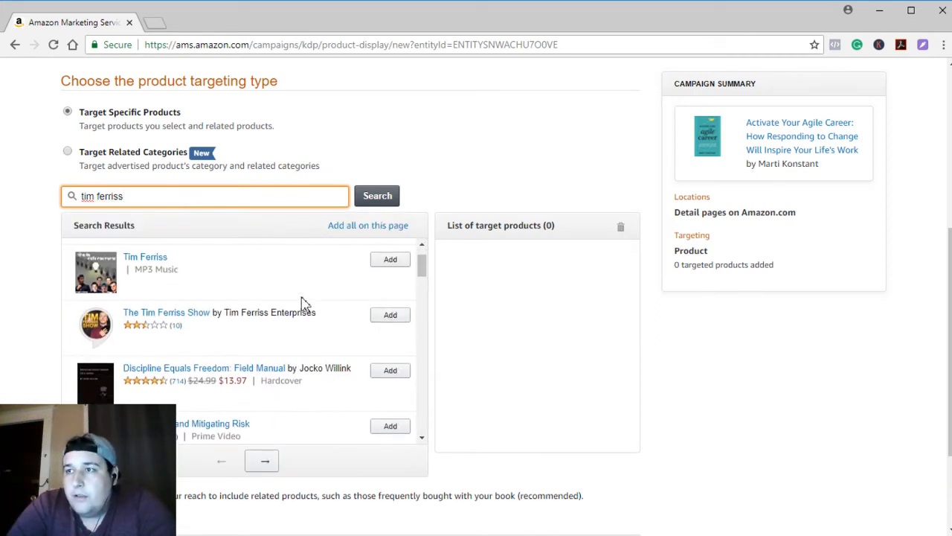
scroll(302, 303, down, 4)
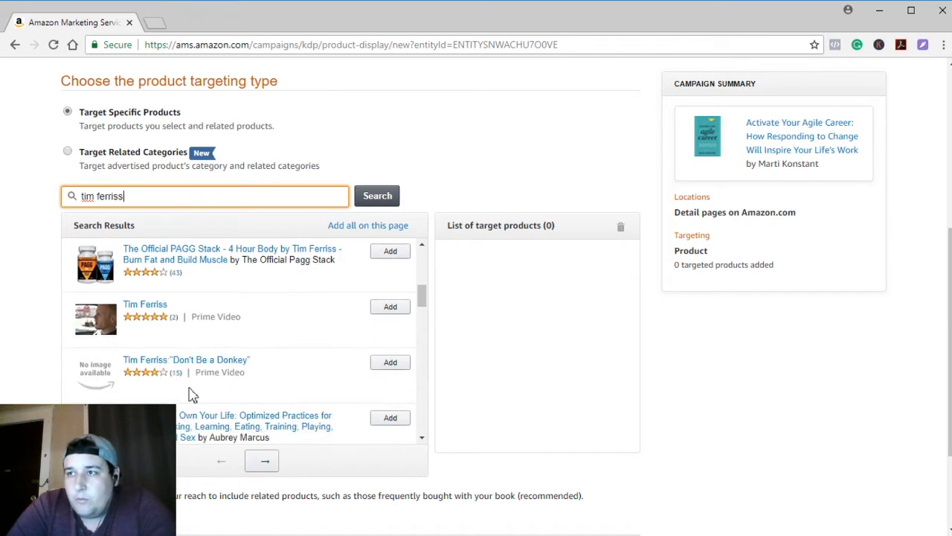
scroll(192, 391, down, 4)
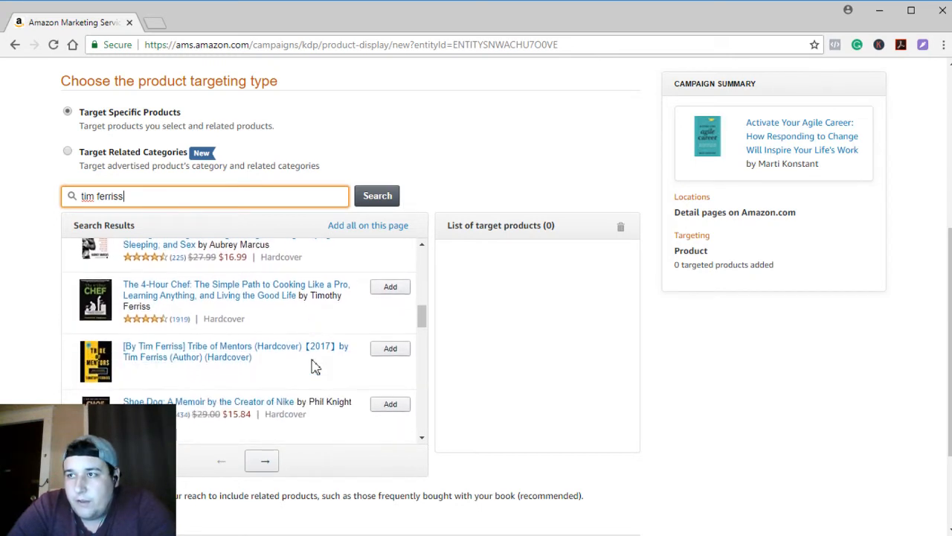
scroll(302, 376, down, 2)
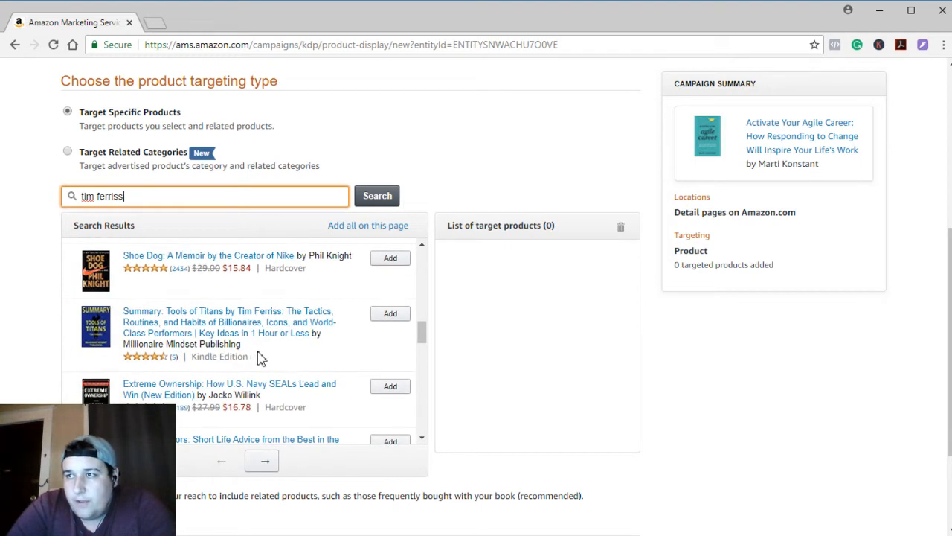
scroll(275, 316, down, 1)
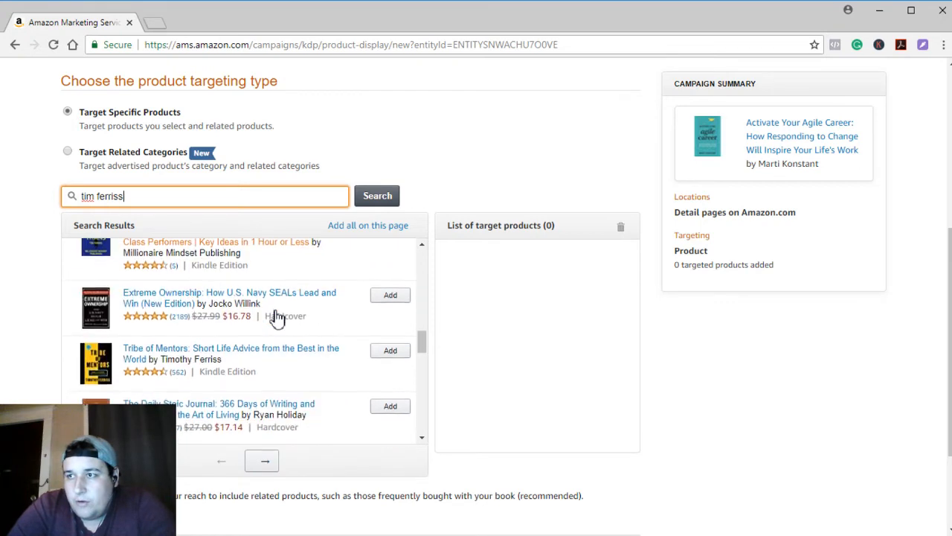
Replace the product search term with "4 hour work week" and run the search
triple_click(130, 195)
text(4 )
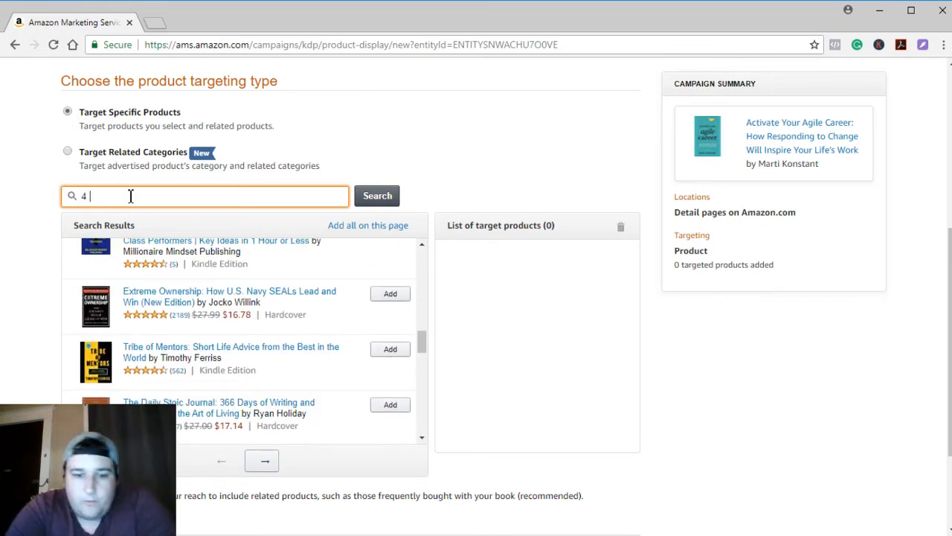
text(hour work)
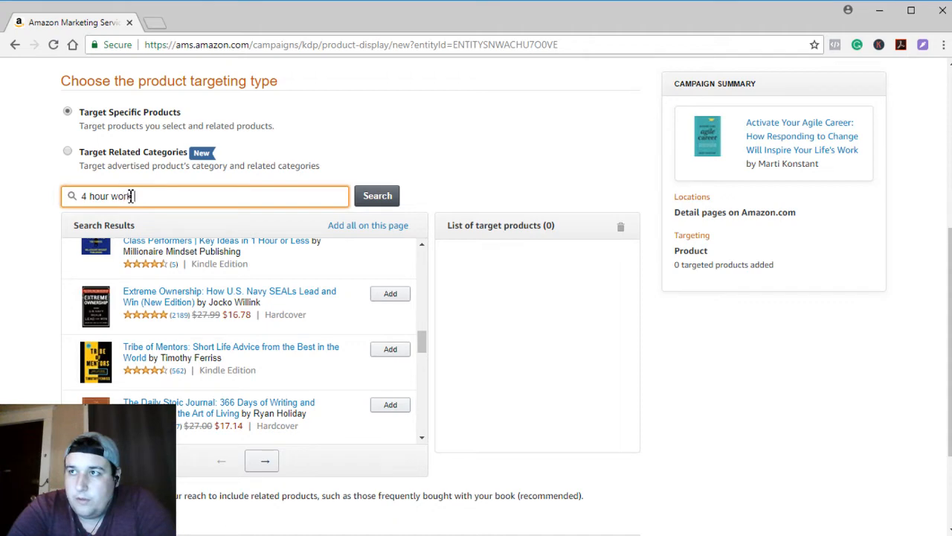
text( week)
key(Return)
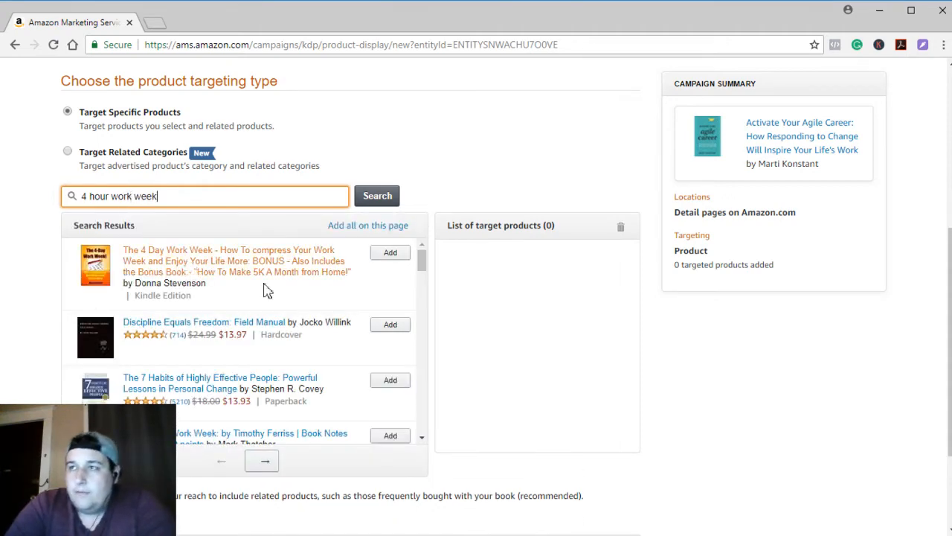
Add the hardcover Crushing It!: How Great Entrepreneurs Build Their Business and Influence from the search results to the target products
scroll(332, 309, down, 2)
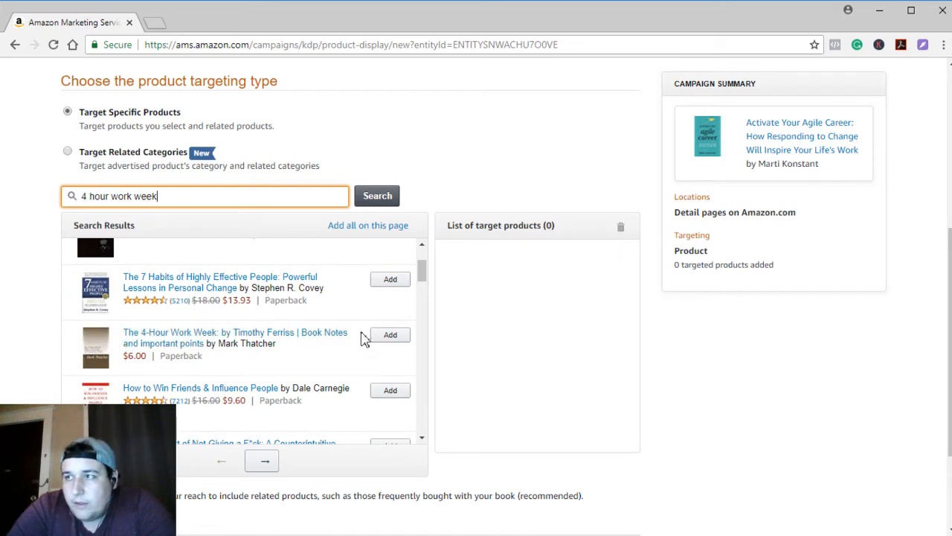
scroll(248, 348, down, 1)
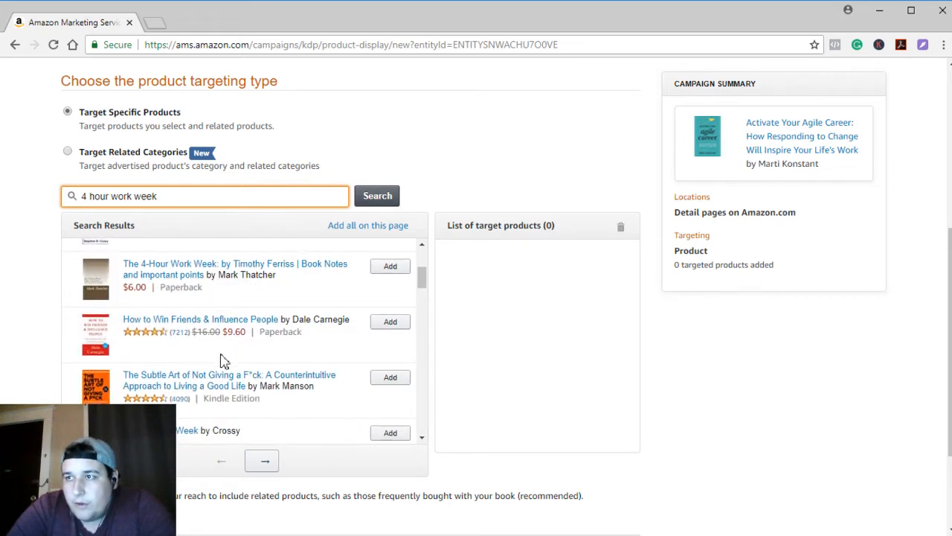
scroll(223, 360, down, 2)
scroll(223, 361, down, 3)
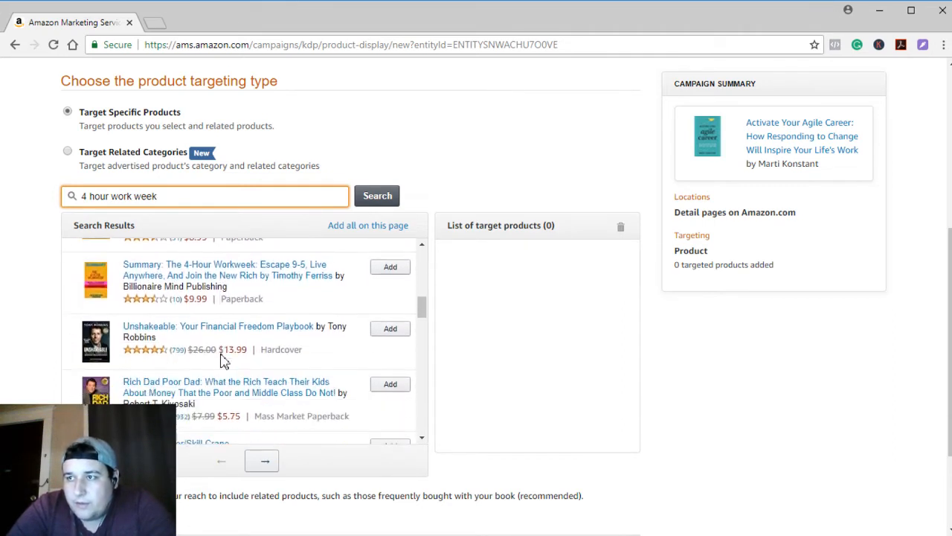
scroll(223, 360, down, 4)
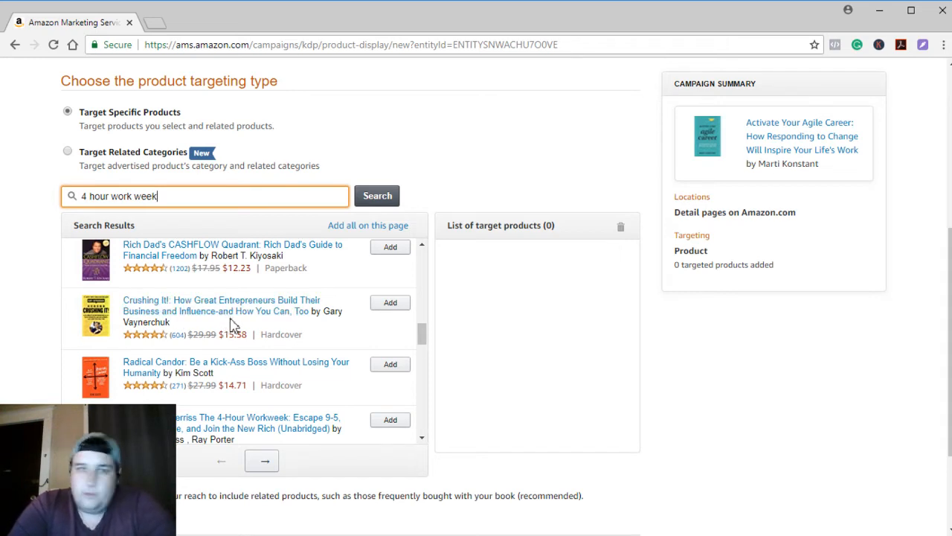
mouse_move(314, 314)
mouse_down()
mouse_move(342, 317)
mouse_move(340, 330)
mouse_move(332, 310)
mouse_move(323, 323)
mouse_up()
click(320, 317)
click(327, 325)
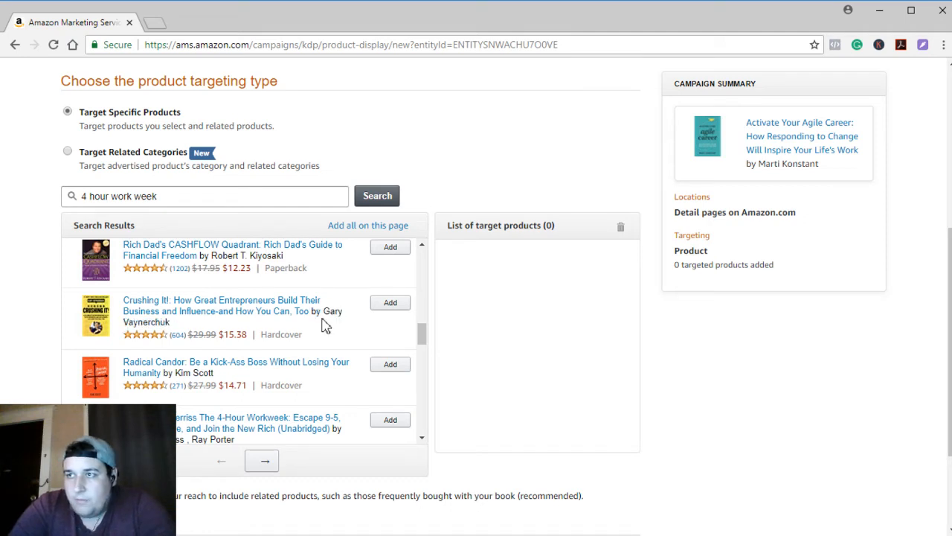
click(389, 305)
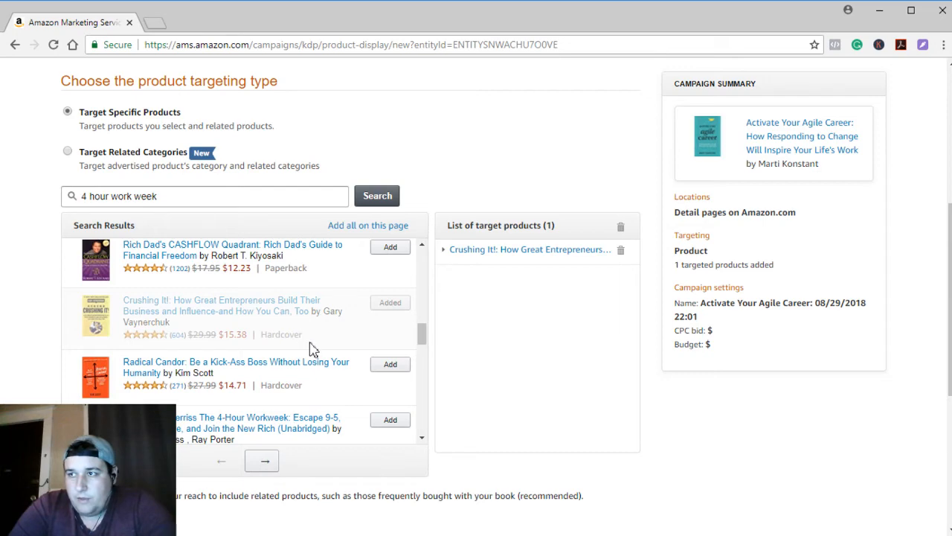
Add the audio CD The 4-Hour Workweek (Unabridged) and the hardcover The Lean Startup to the target products
scroll(301, 334, down, 2)
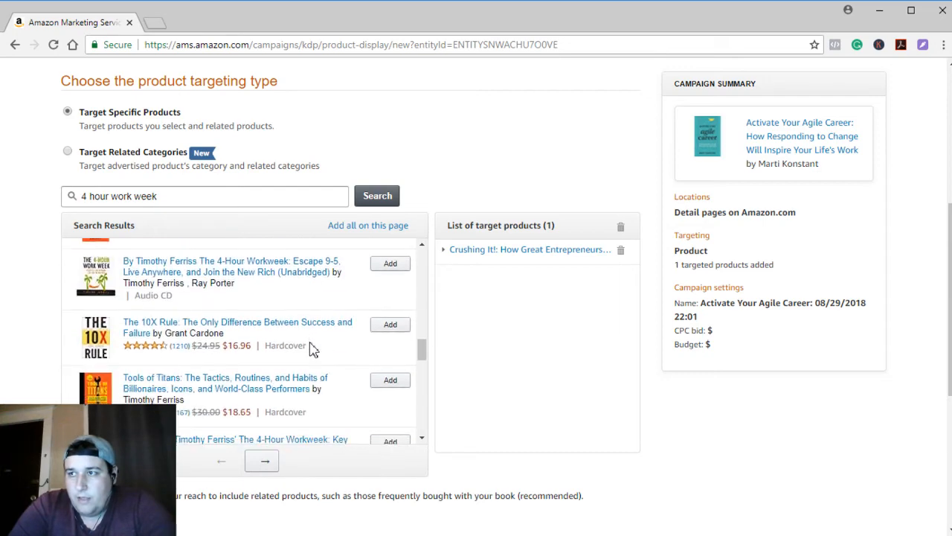
click(377, 268)
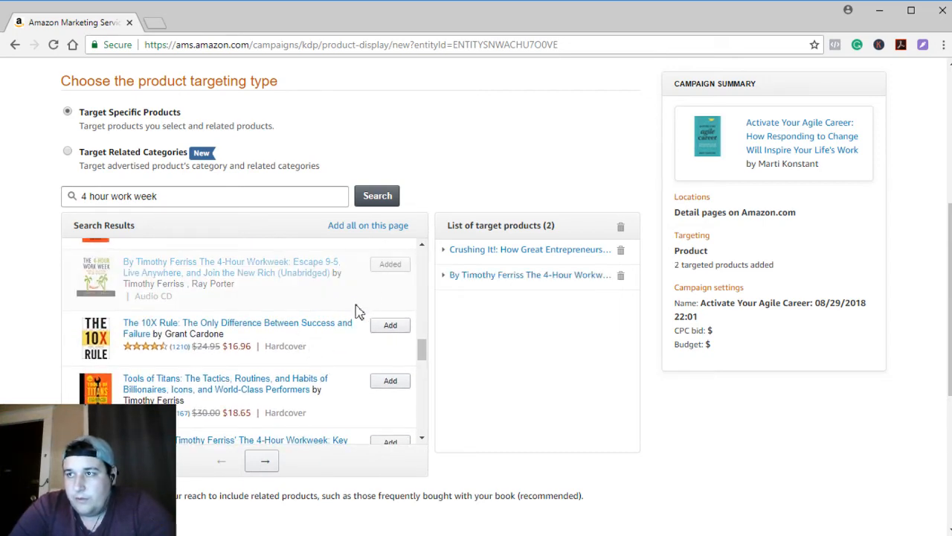
scroll(334, 311, down, 2)
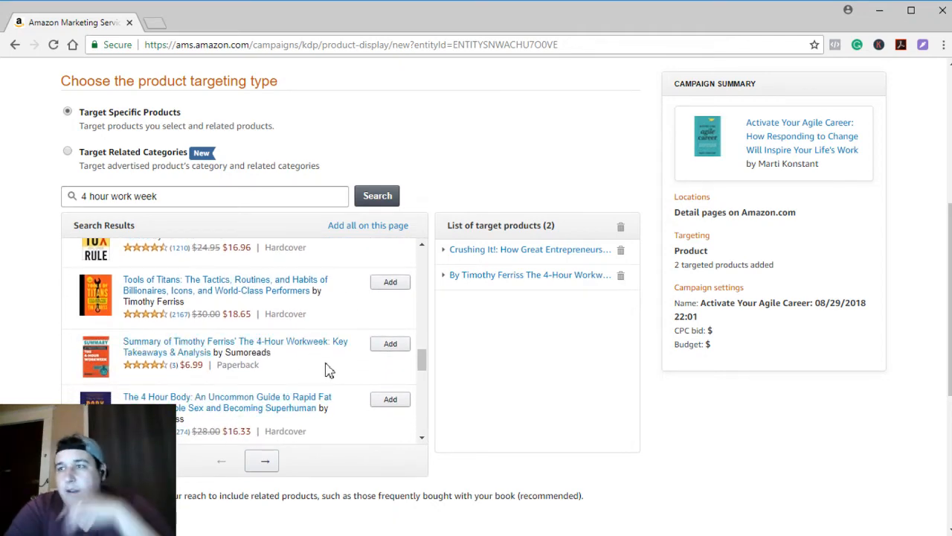
scroll(327, 370, down, 2)
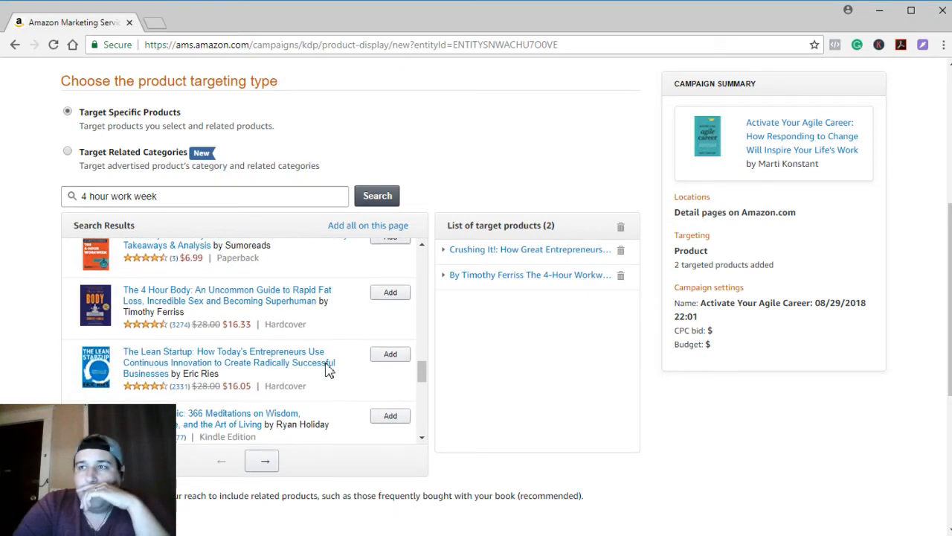
click(382, 358)
scroll(350, 360, down, 1)
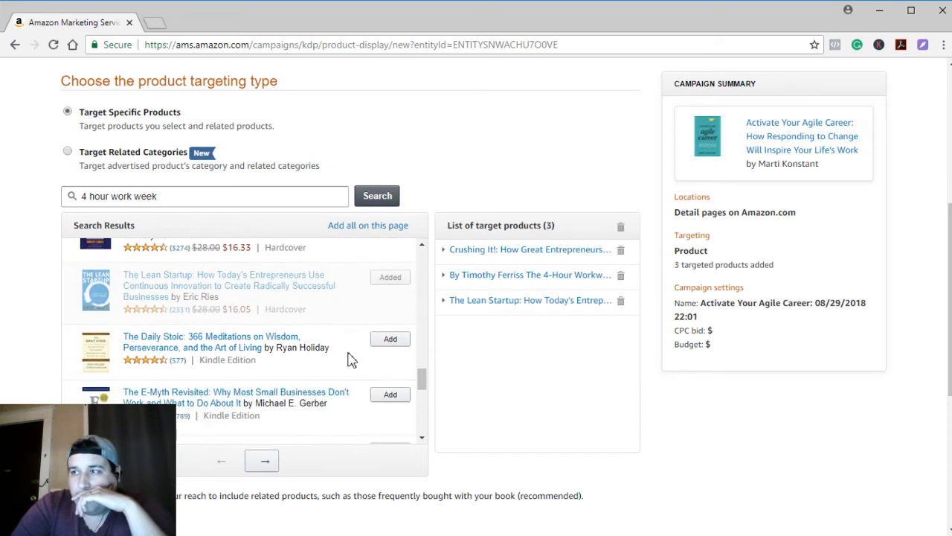
Add the hardcover The 4-Hour Workweek: Escape 9-5, Live Anywhere, and Join the New Rich from the search results to the target products
scroll(329, 359, down, 1)
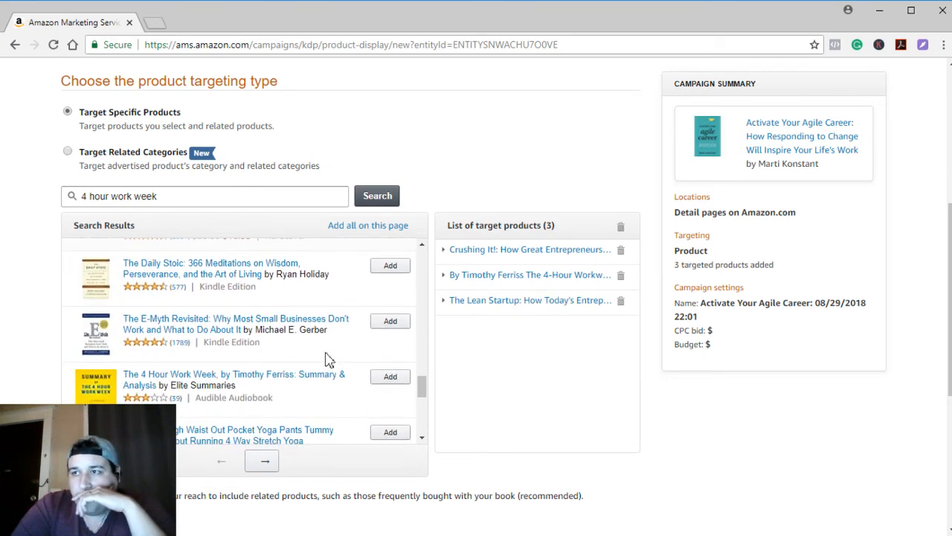
scroll(329, 361, down, 1)
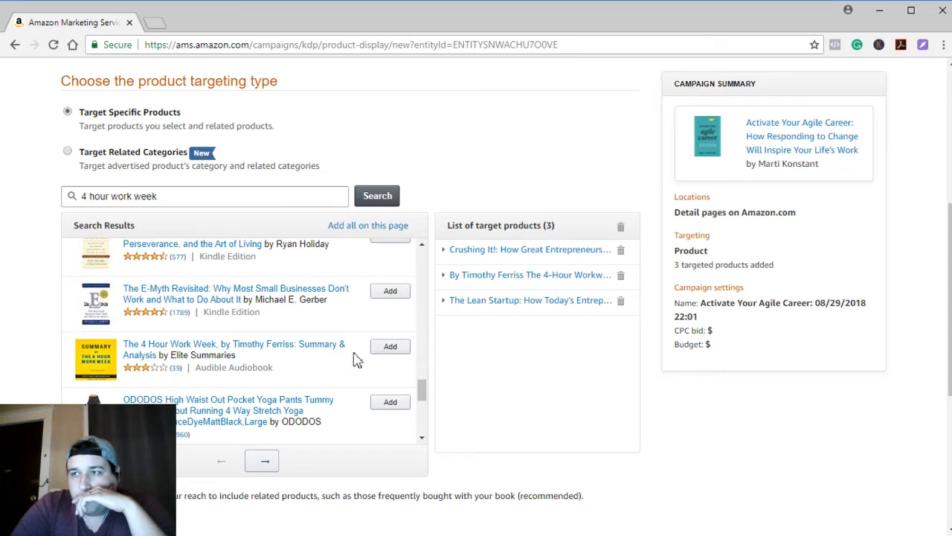
scroll(355, 359, down, 2)
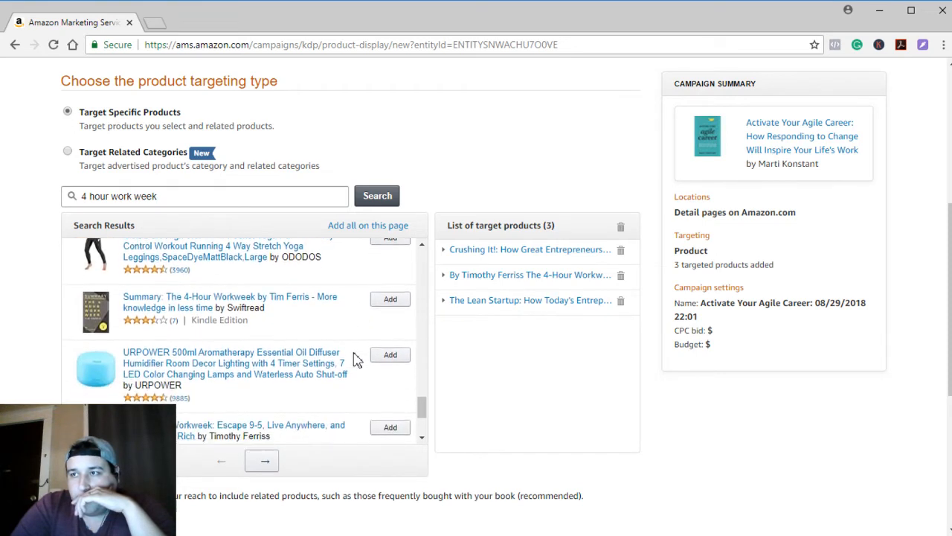
scroll(319, 400, down, 1)
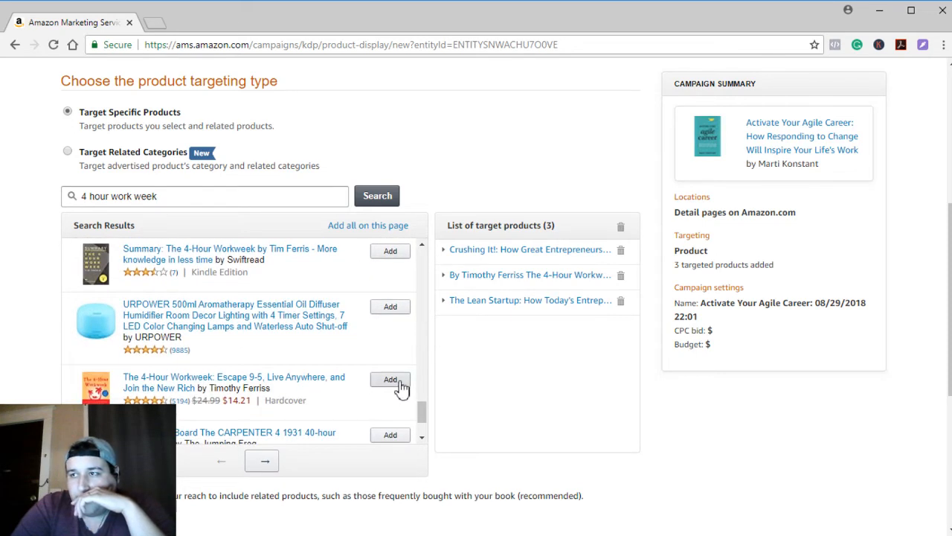
click(391, 380)
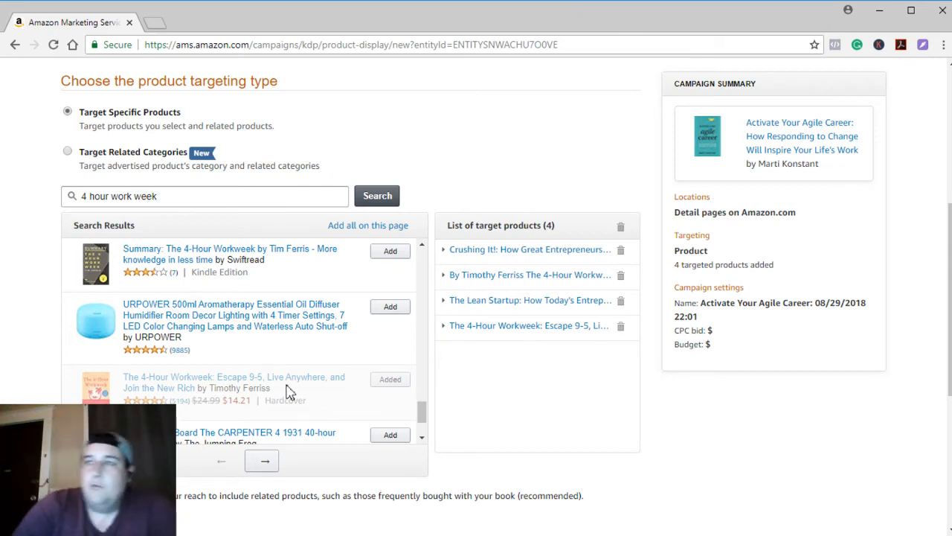
Set the campaign's cost-per-click bid to $0.45 in the campaign settings
scroll(290, 392, up, 2)
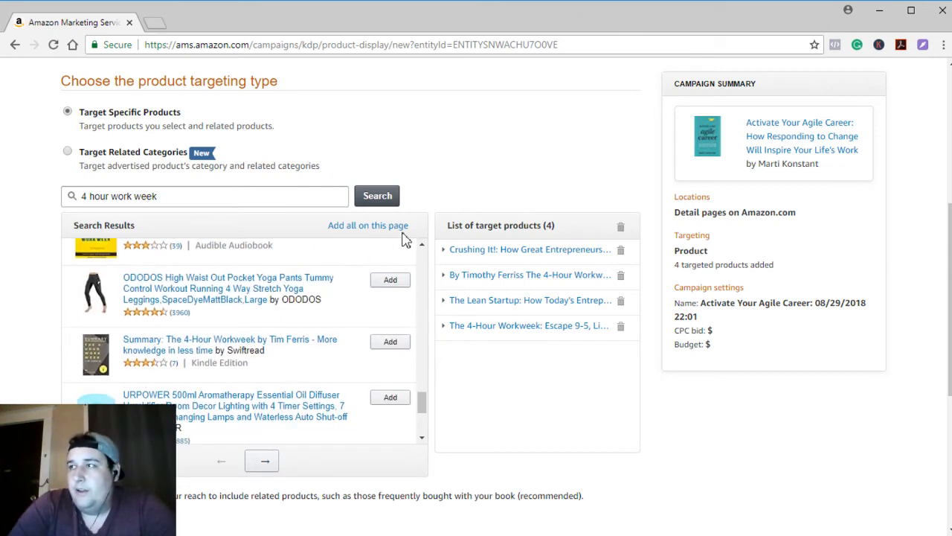
scroll(406, 239, down, 2)
scroll(525, 329, down, 1)
scroll(526, 330, up, 4)
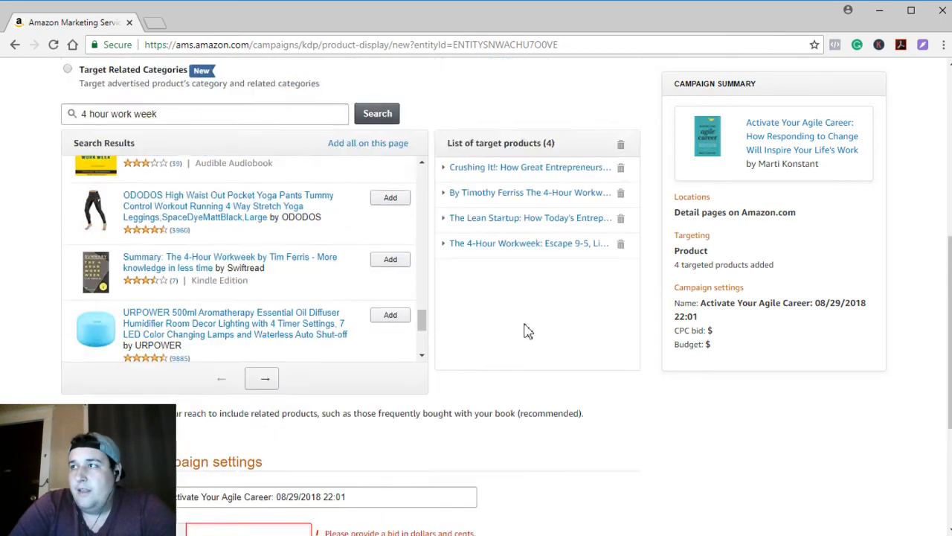
scroll(410, 360, down, 3)
scroll(576, 395, down, 4)
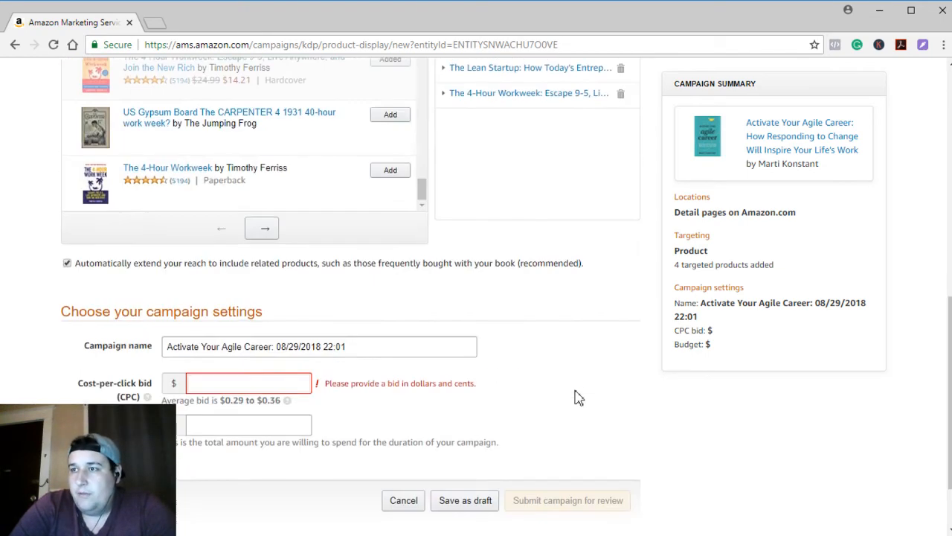
scroll(476, 332, down, 1)
click(262, 299)
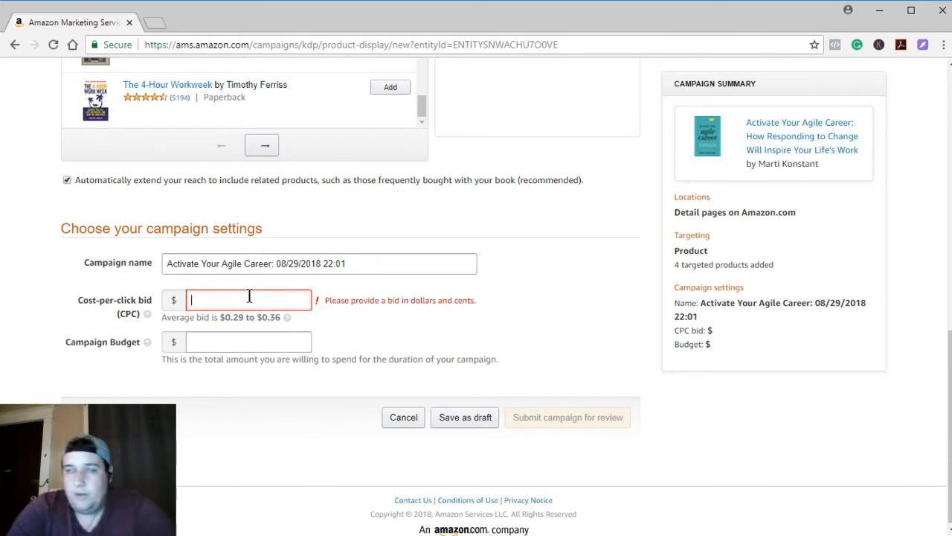
text(0.45)
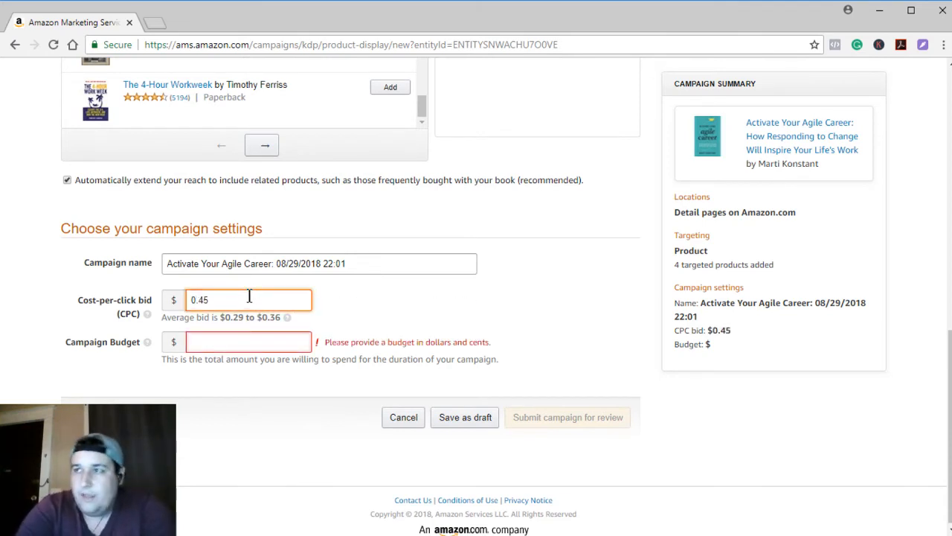
Set the total campaign budget to $200
click(406, 264)
click(232, 342)
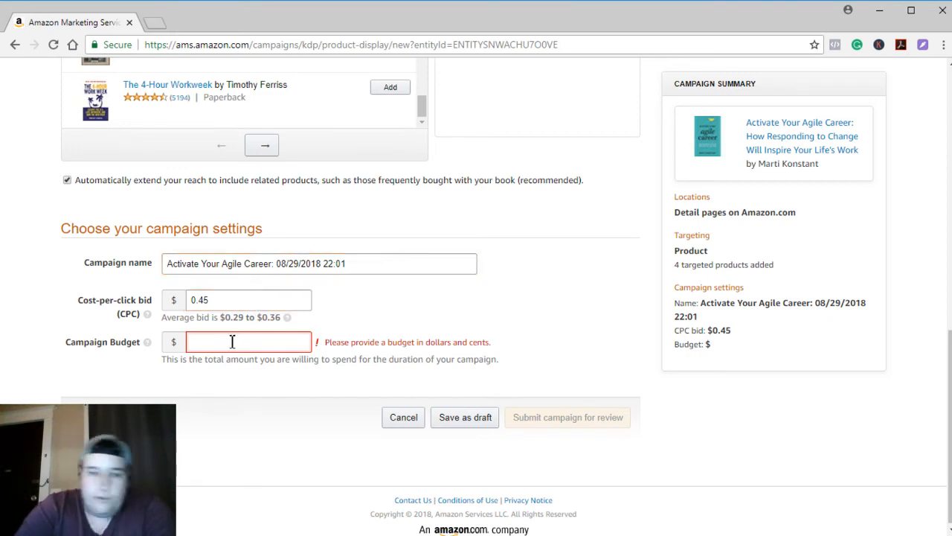
text(200)
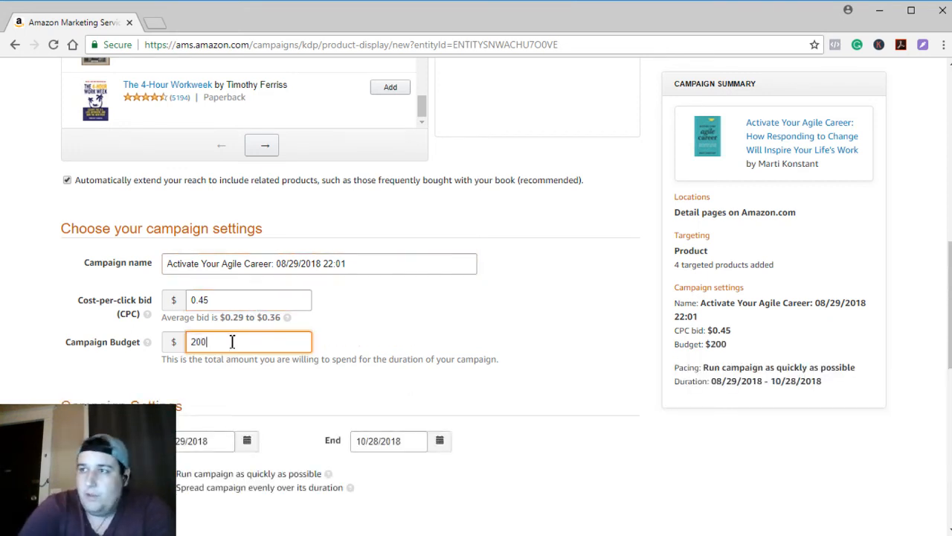
click(519, 371)
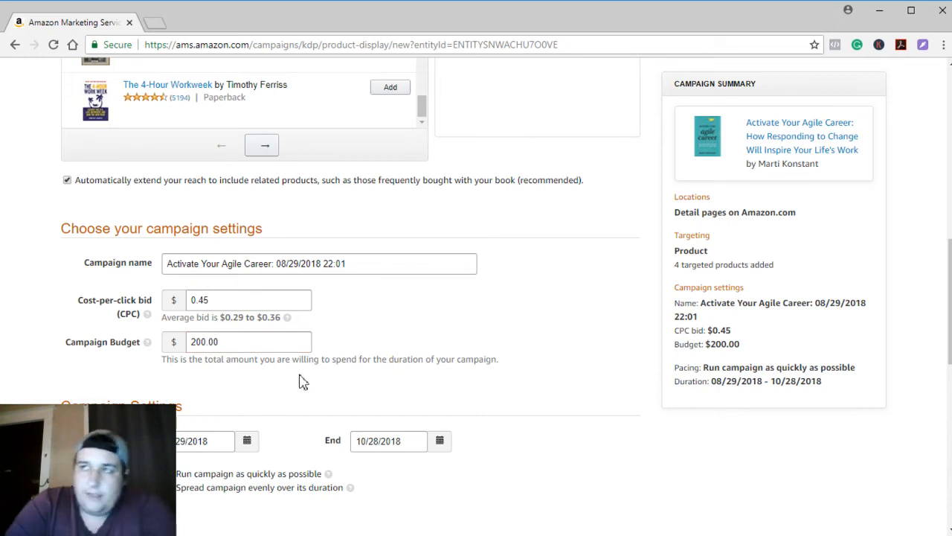
Set the campaign's end date to 09/19/2018 in the campaign settings
scroll(302, 382, down, 1)
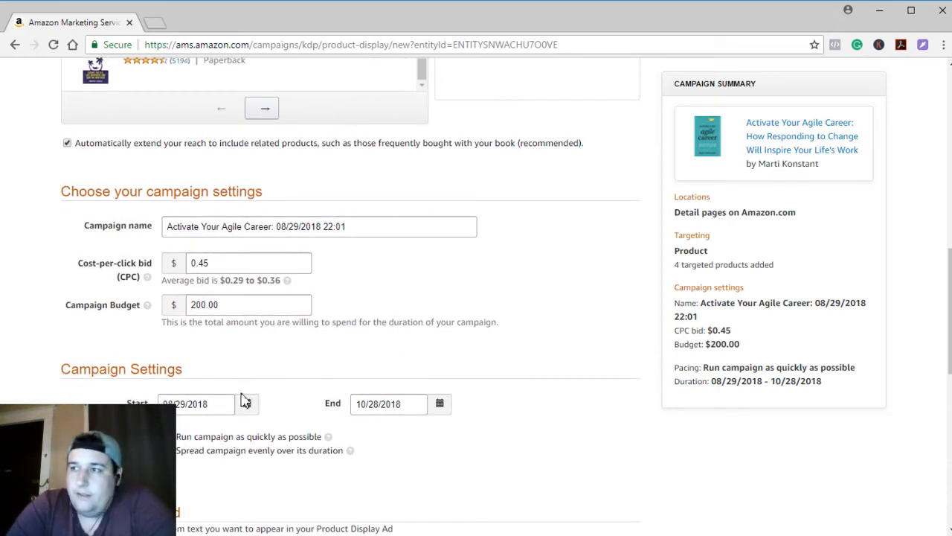
scroll(272, 390, down, 2)
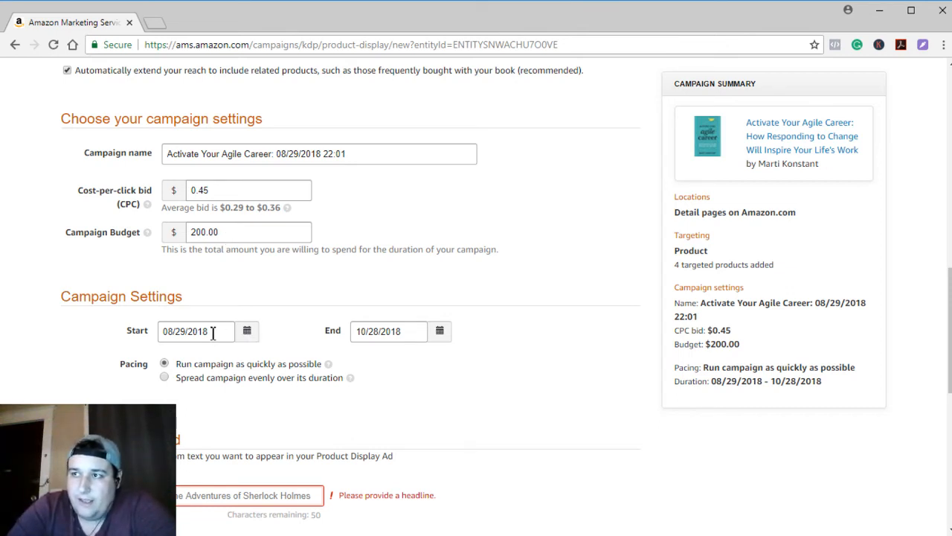
click(439, 332)
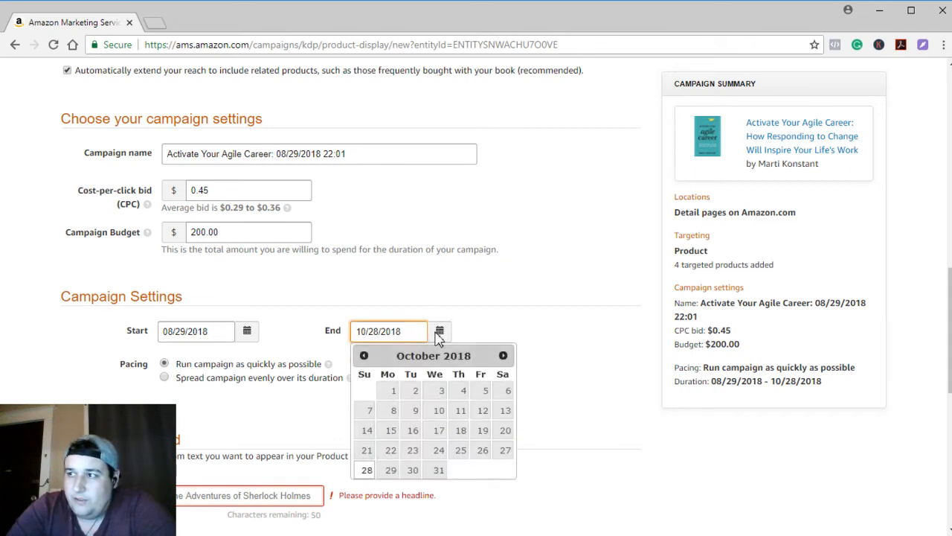
click(365, 356)
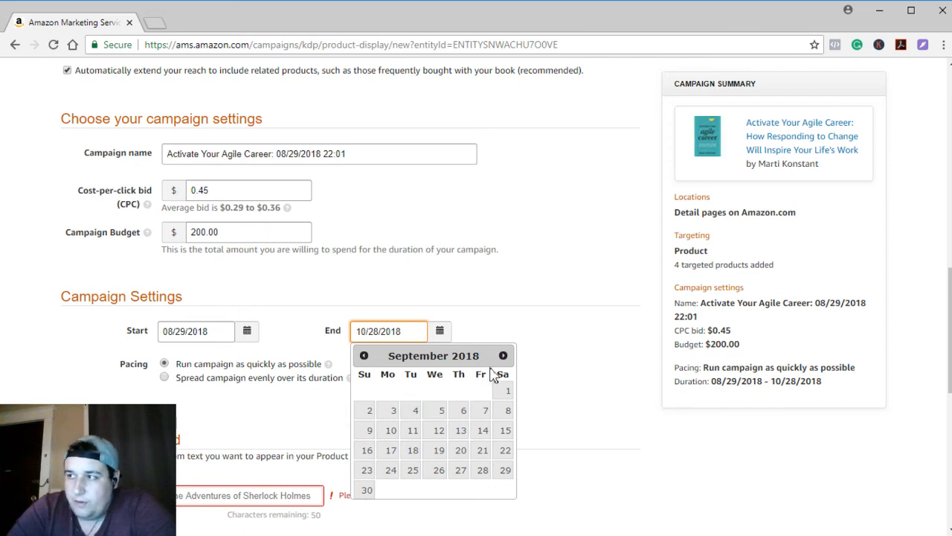
click(441, 451)
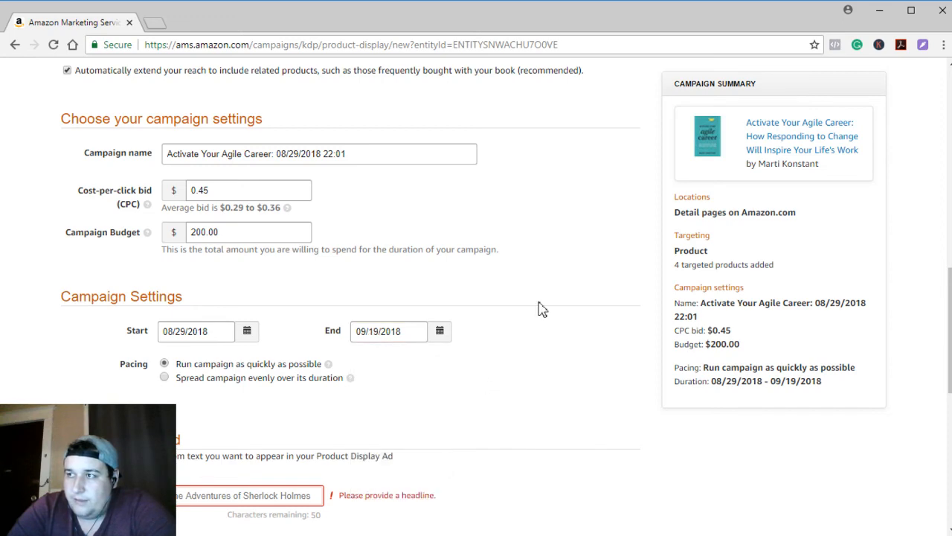
Enter "This is the headline" as the headline of the Product Display Ad
scroll(54, 321, down, 3)
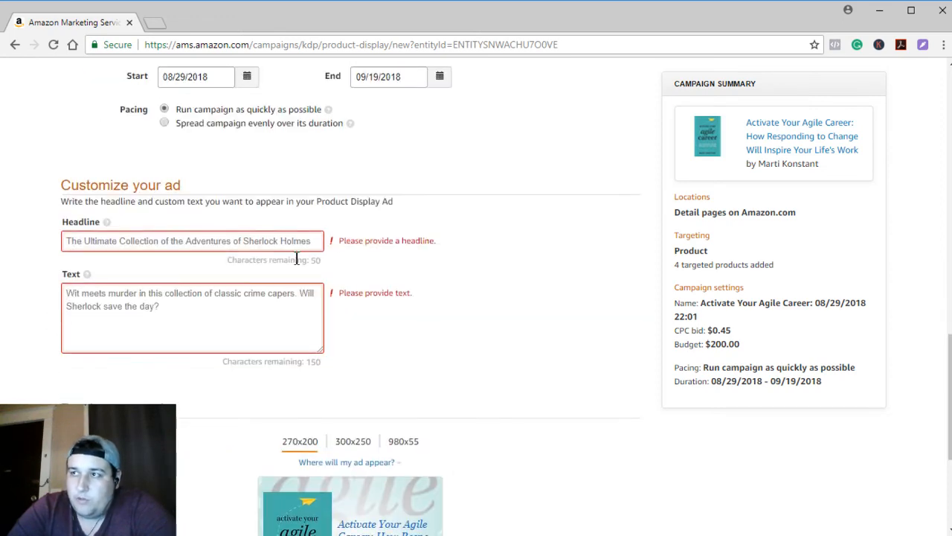
scroll(297, 258, up, 2)
scroll(312, 381, down, 3)
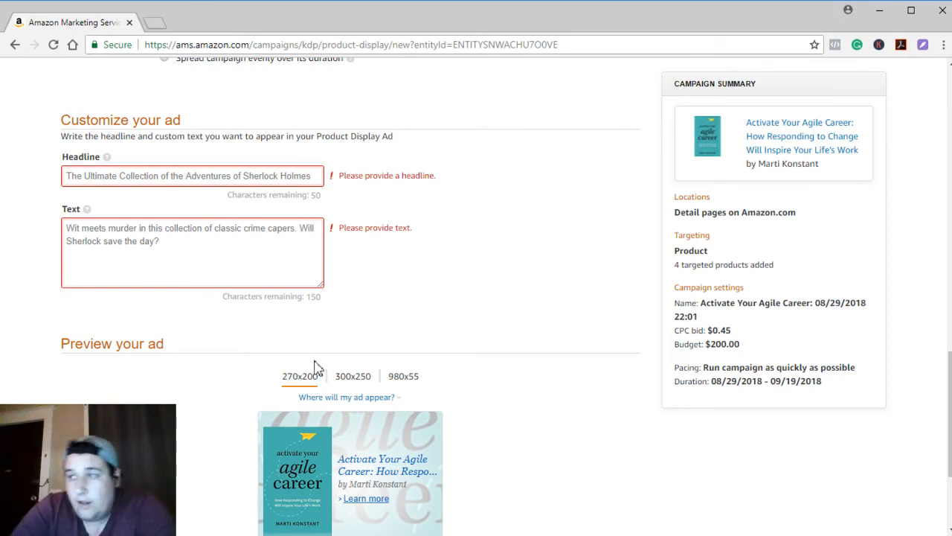
scroll(315, 366, down, 1)
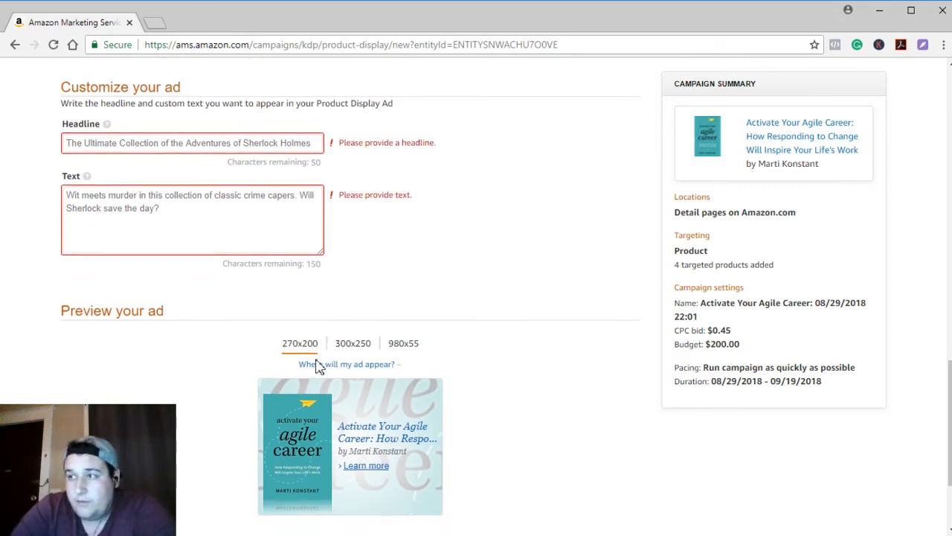
click(180, 145)
text(This )
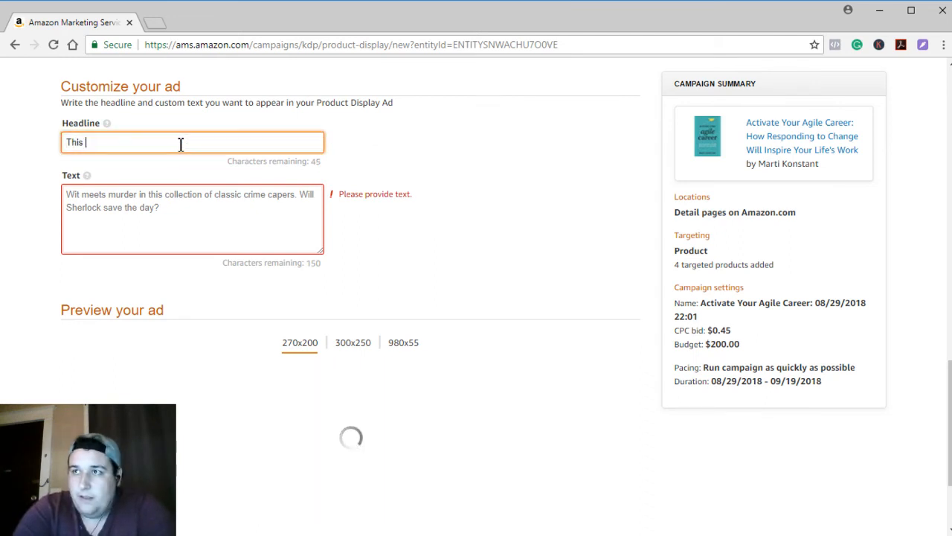
text(is the headline)
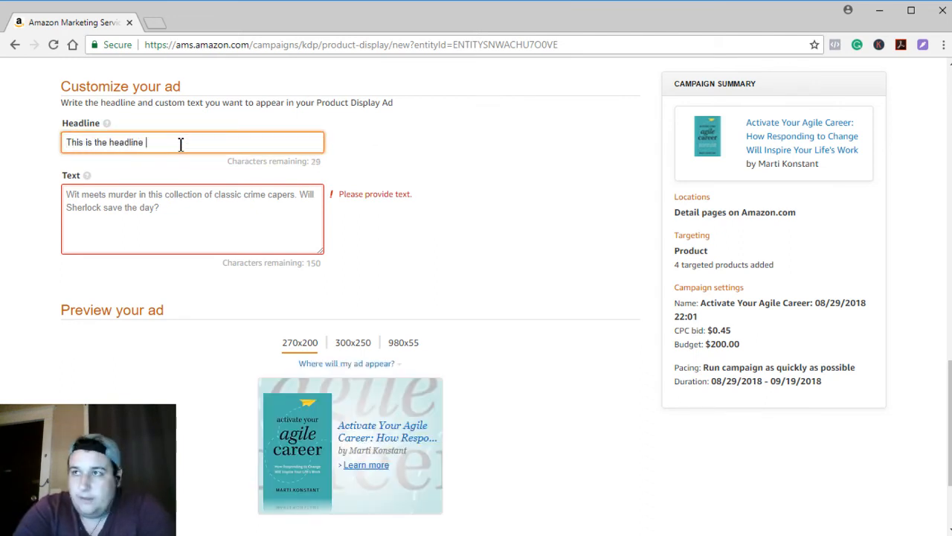
Enter "This is the text" as the custom text of the Product Display Ad
click(174, 188)
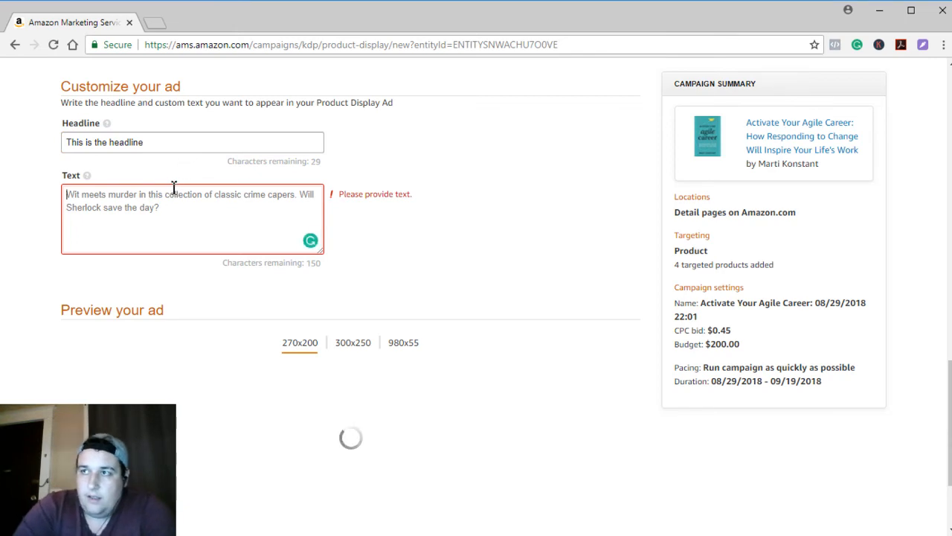
text(This is th)
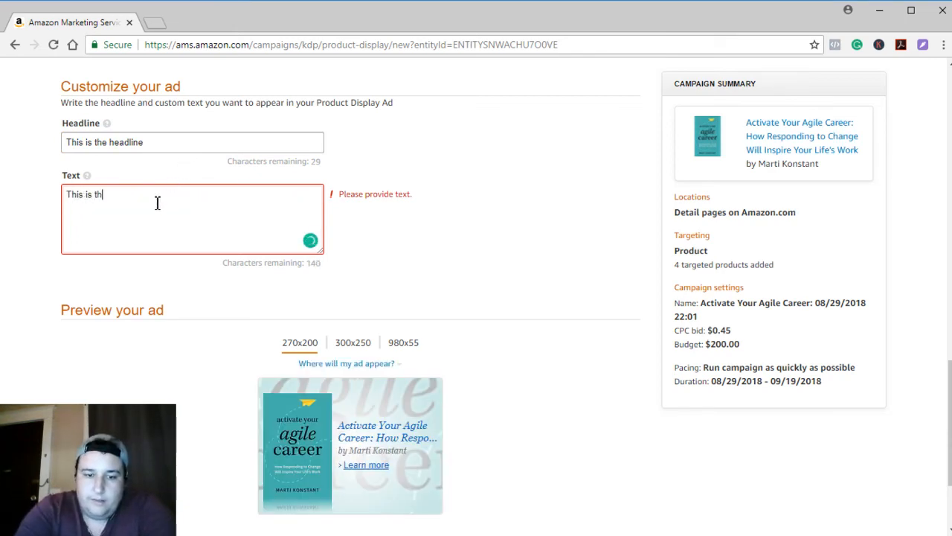
text(e text)
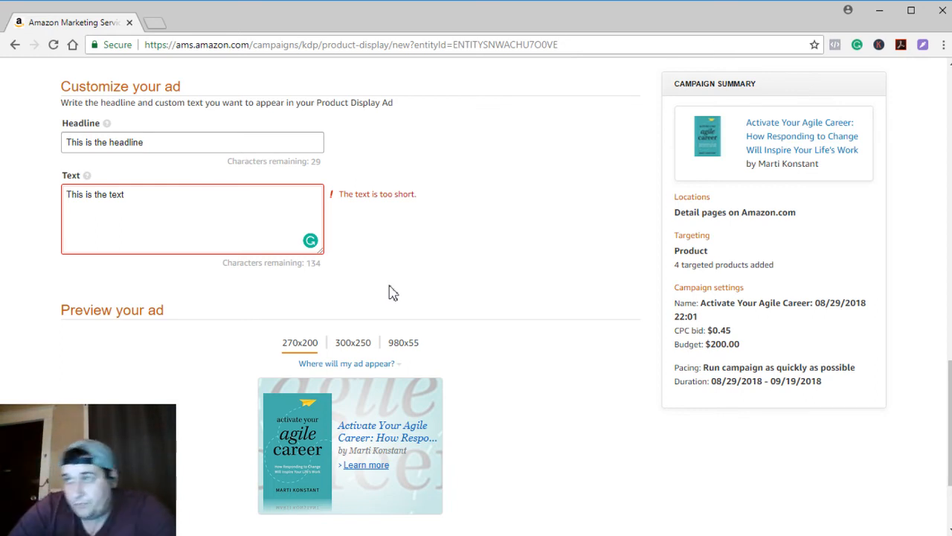
Preview the ad in the 300x250 and 980x55 sizes, returning to the 300x250 preview
scroll(393, 292, down, 1)
click(348, 294)
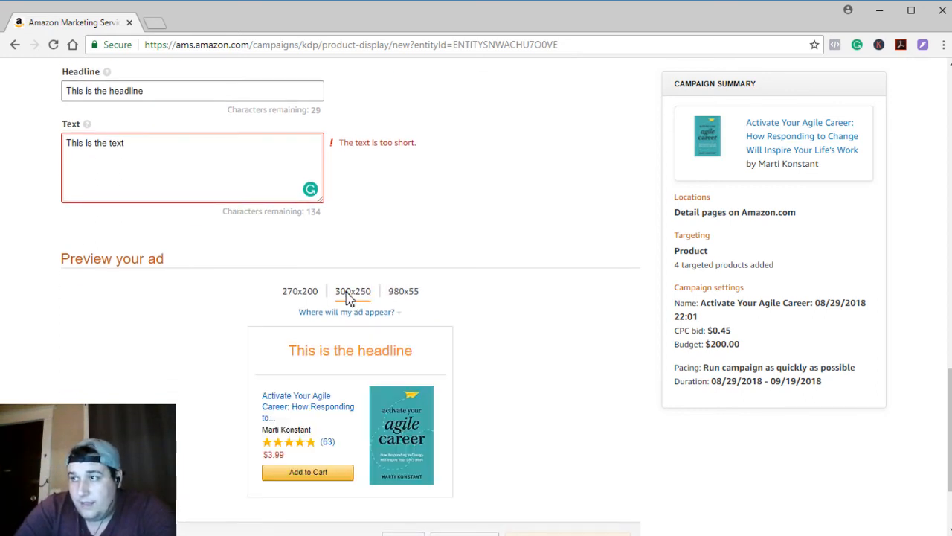
click(398, 292)
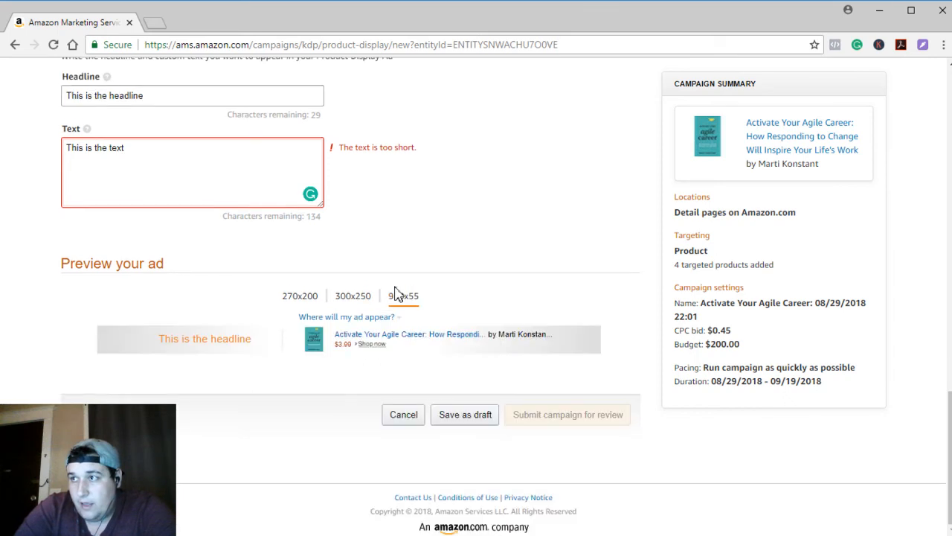
click(352, 298)
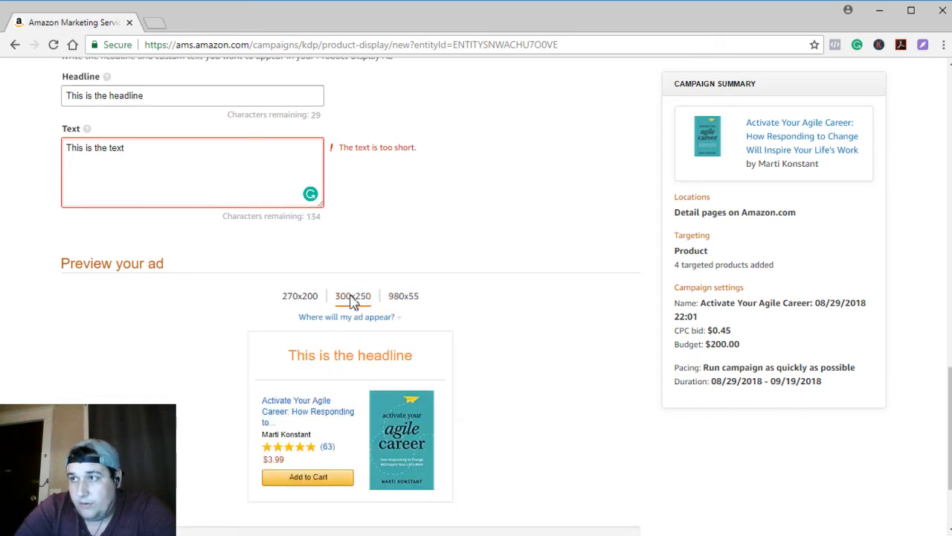
Extend the ad's custom text to read "This is the text. It's very good text. It's not the best text, but it it my text."
click(223, 160)
text(.)
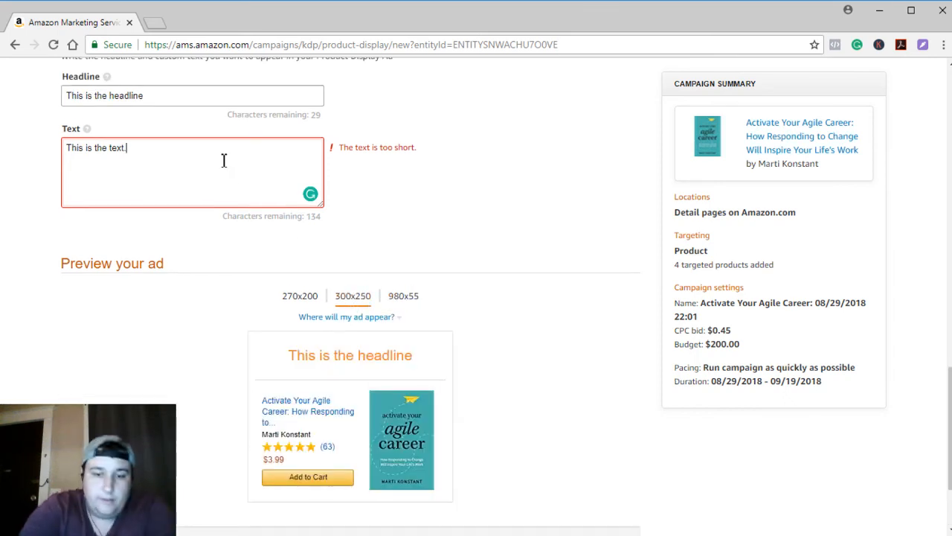
text( It's ve)
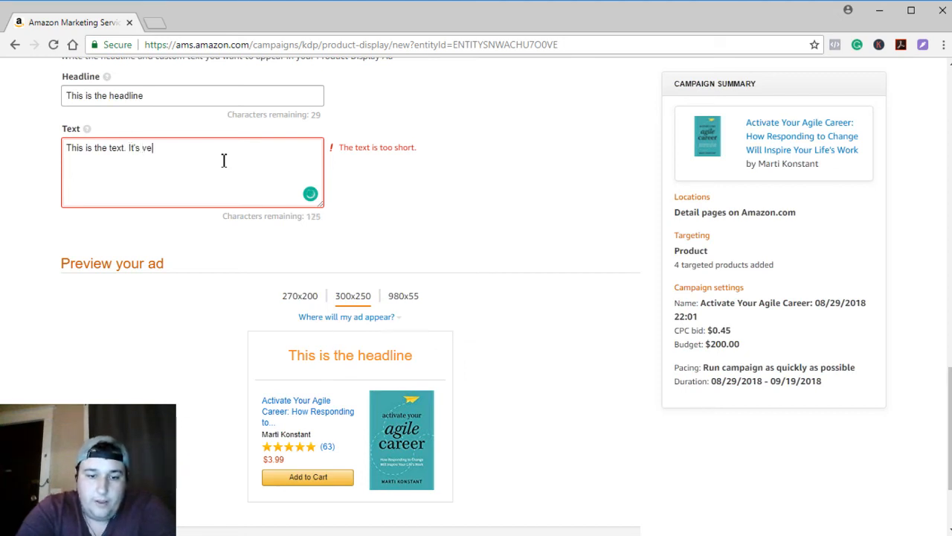
text(ry good text. )
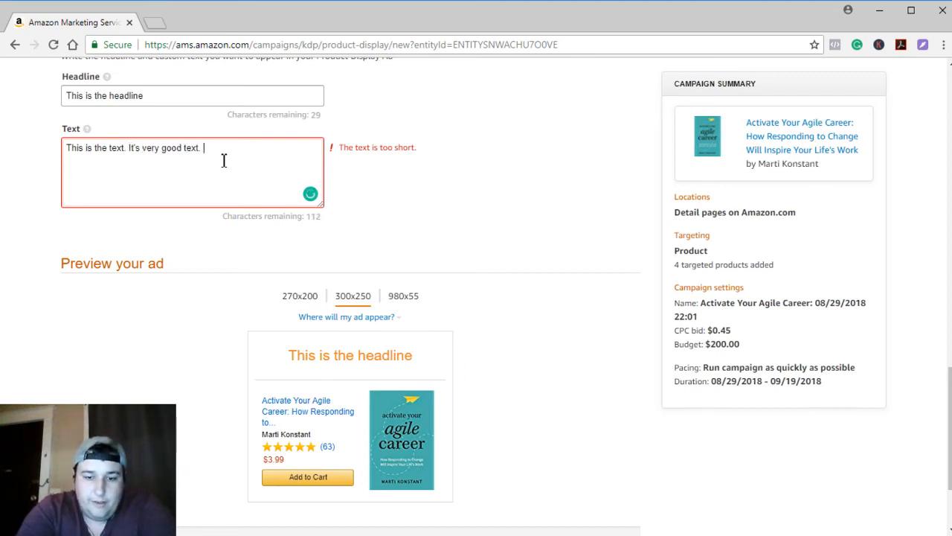
text(It's not the be)
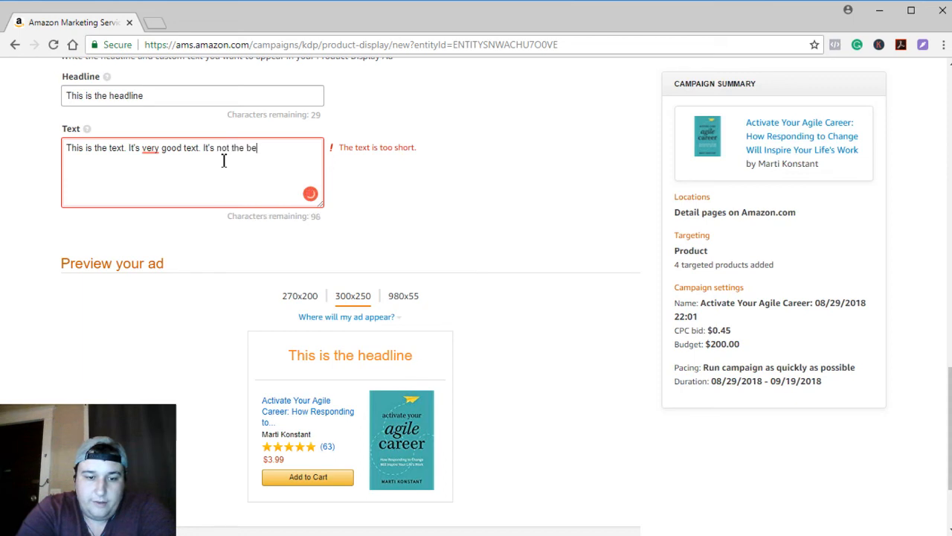
text(st.tex)
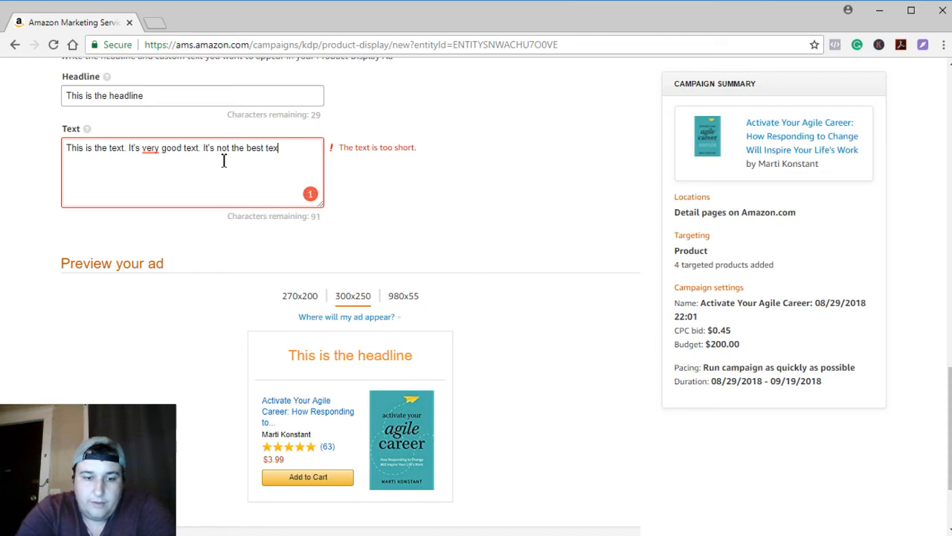
text(t, but it)
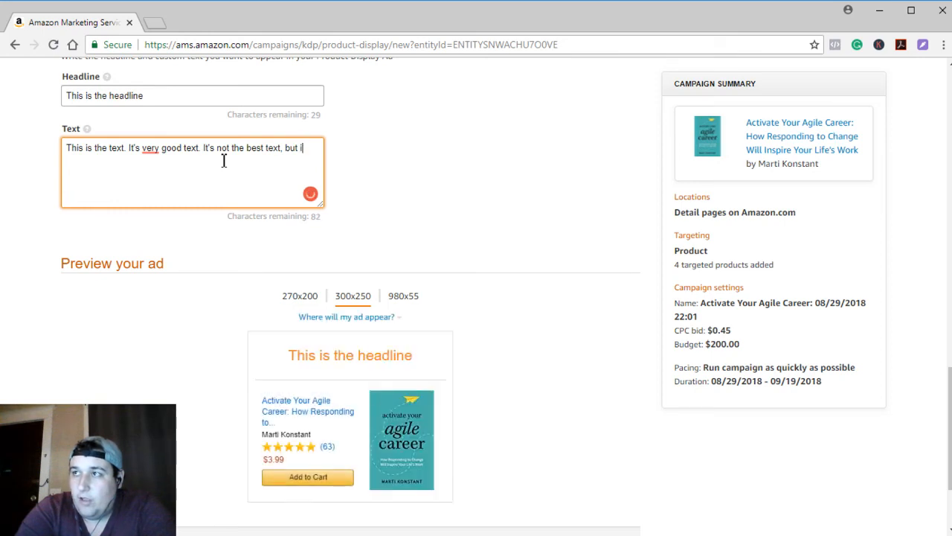
key(BackSpace)
key(BackSpace)
text(s n)
key(BackSpace)
key(BackSpace)
key(BackSpace)
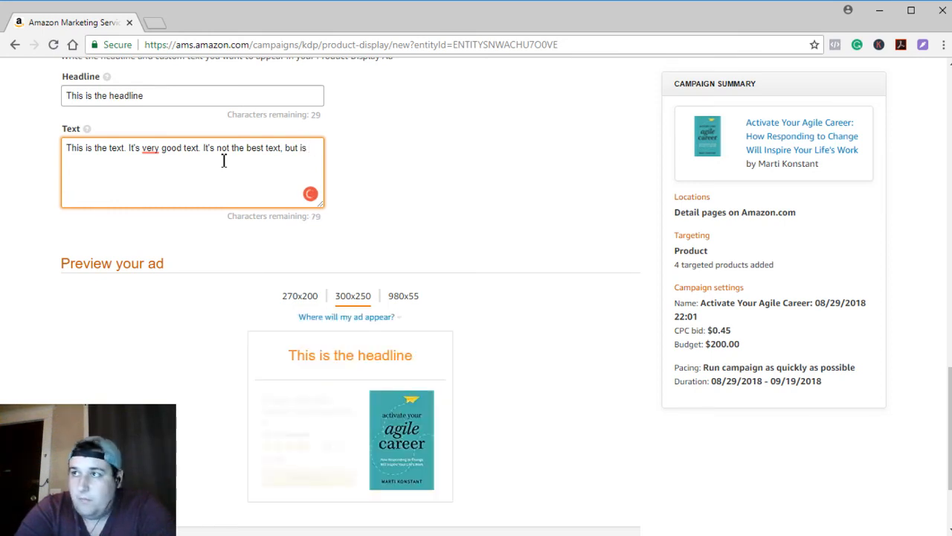
text(t it my)
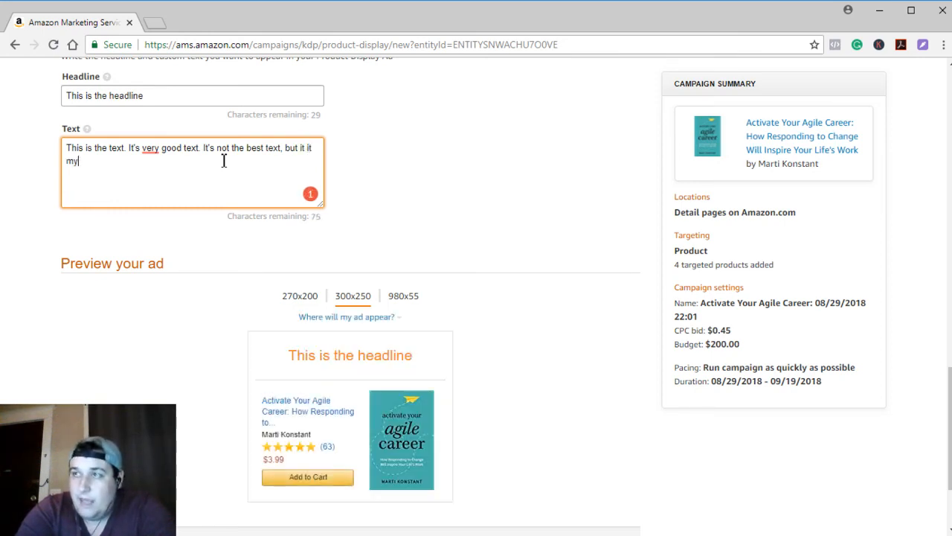
text( test.)
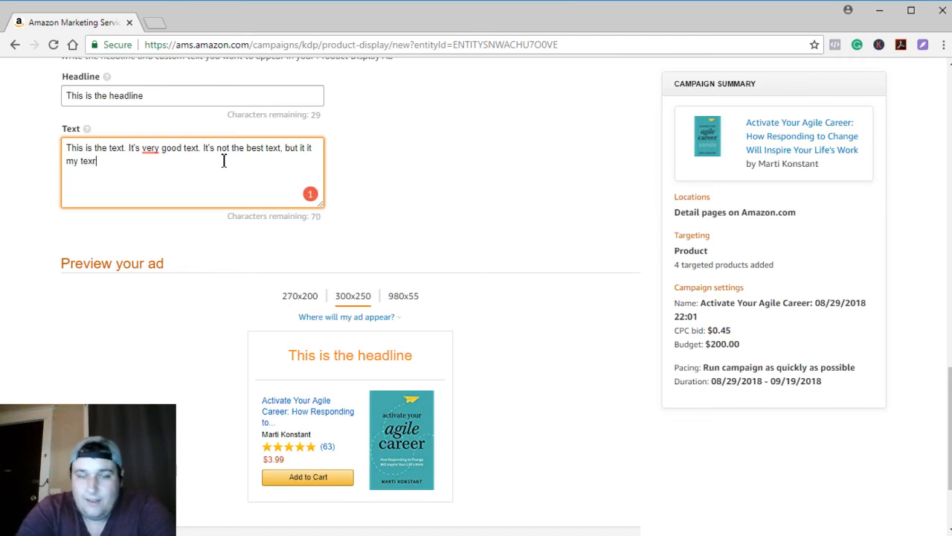
click(510, 249)
Preview the Product Display Ad with the extended text in the 270x200, 300x250 and 980x55 sizes
scroll(459, 296, down, 1)
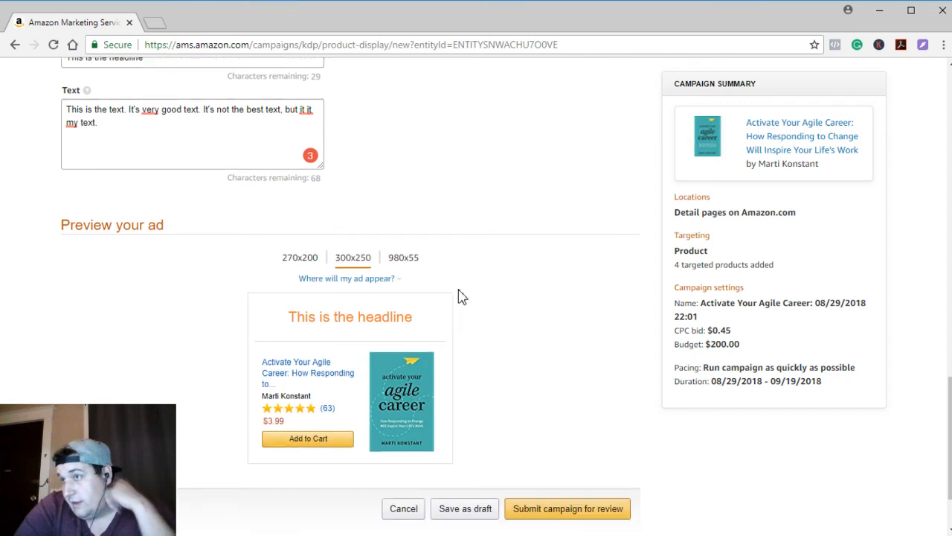
click(308, 260)
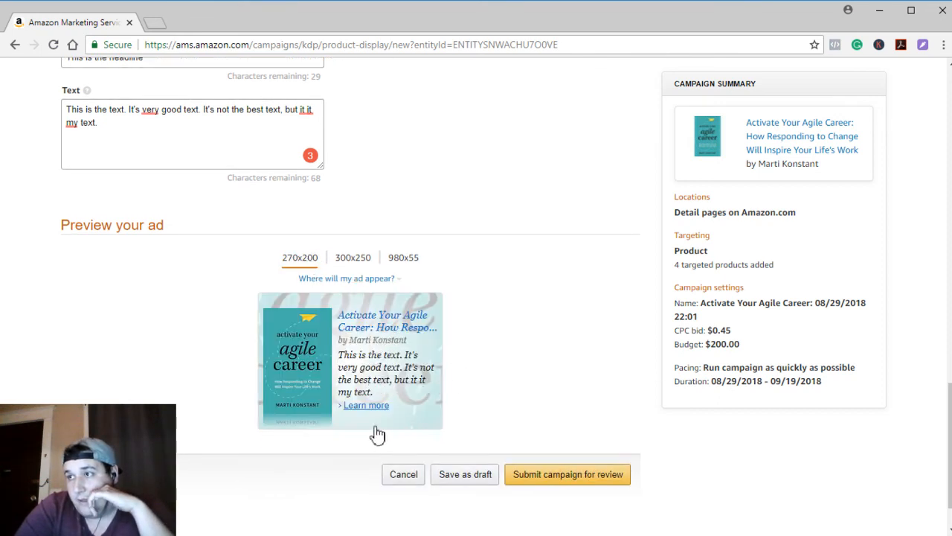
click(357, 259)
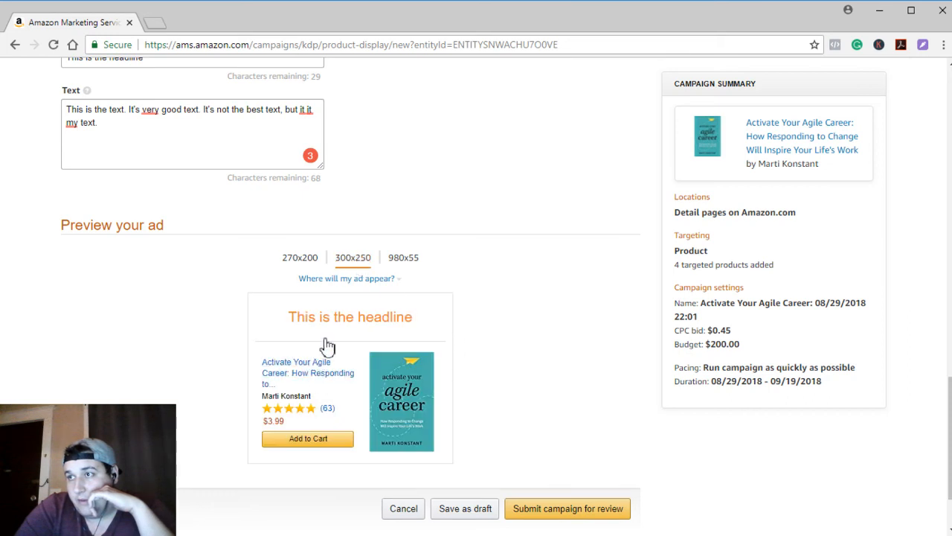
click(404, 259)
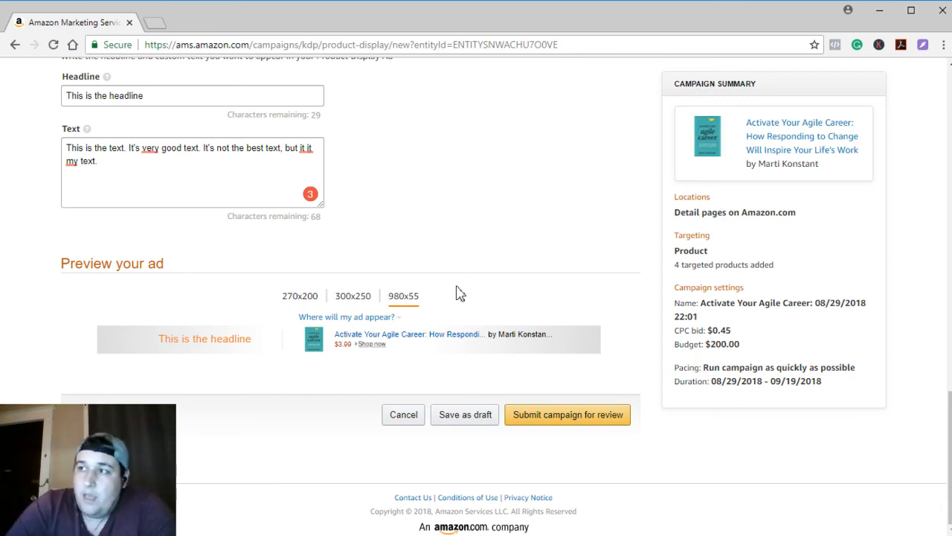
scroll(459, 293, up, 1)
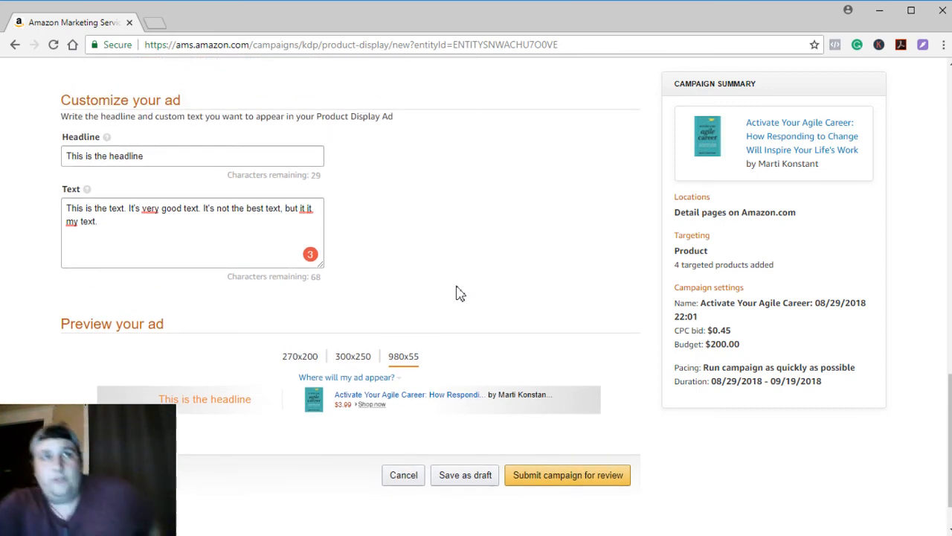